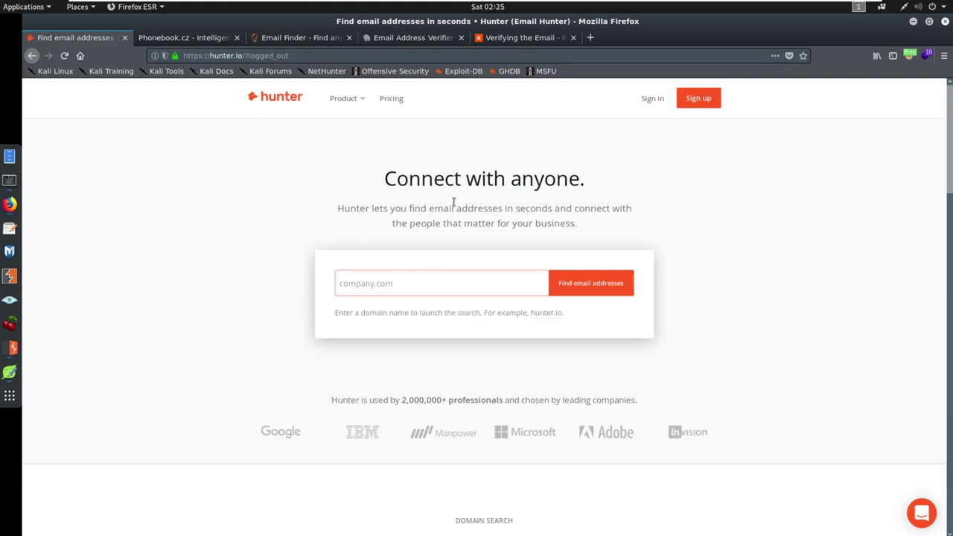
- Look up tcm-sec.com in Hunter, list its address's five sources, then enter tesla as the new domain
{"action": "left_click", "coordinate": [432, 286]}
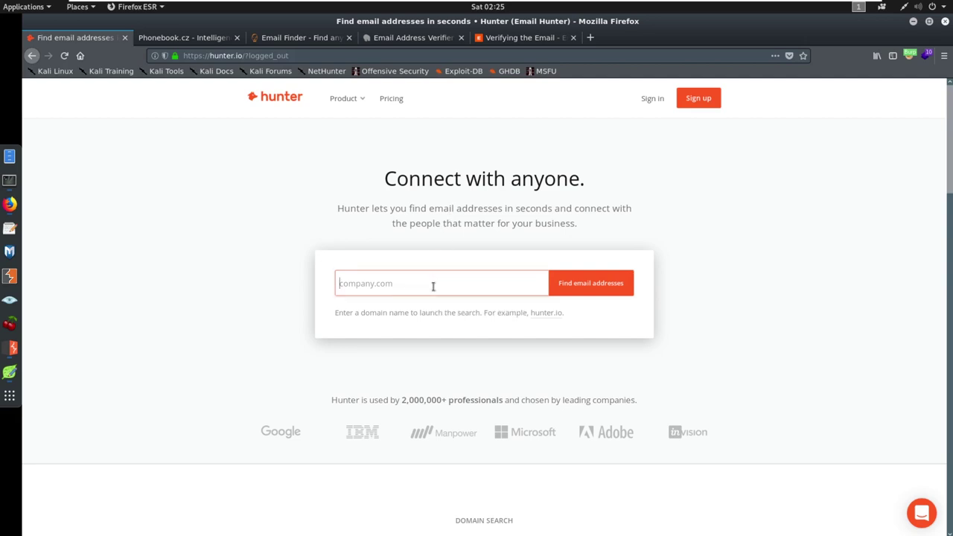
{"action": "type", "text": "tcm"}
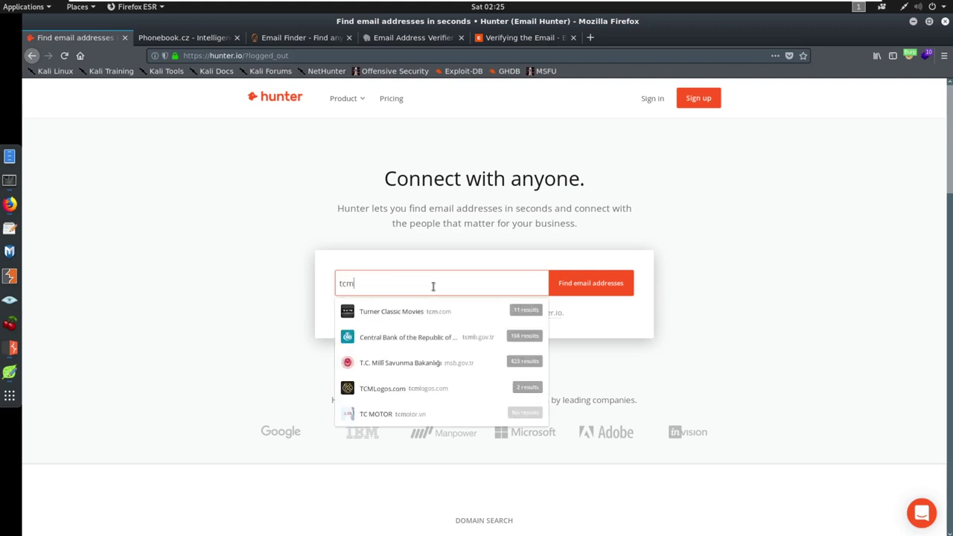
{"action": "type", "text": "-sec"}
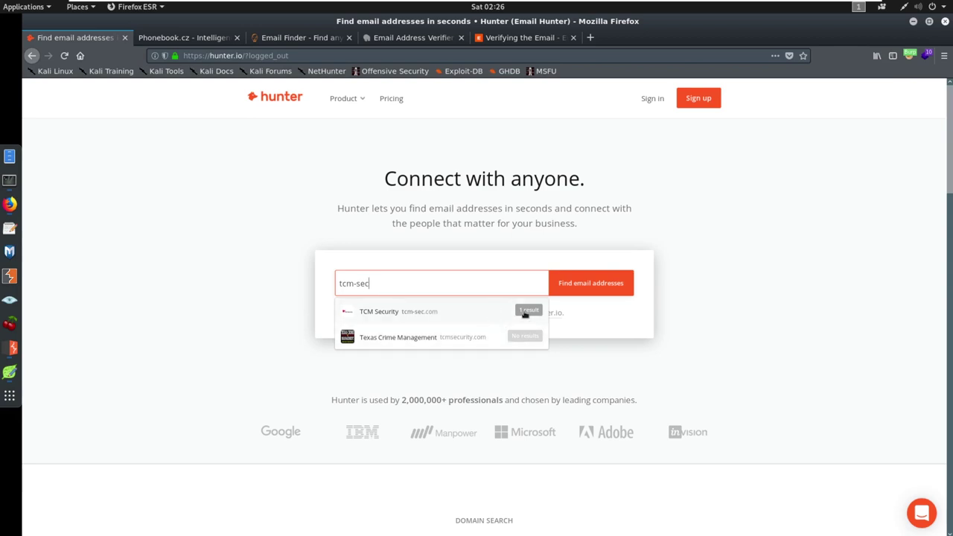
{"action": "left_click", "coordinate": [499, 312]}
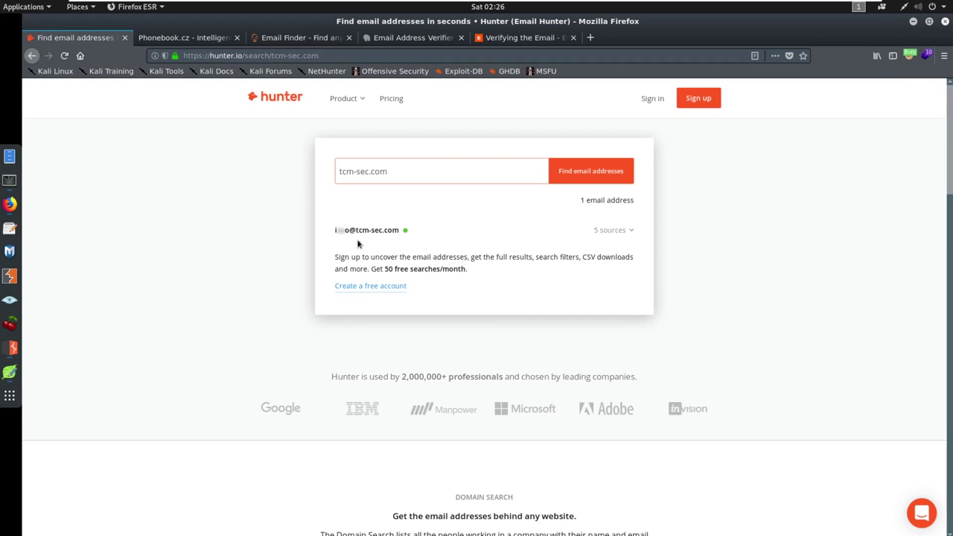
{"action": "mouse_move", "coordinate": [341, 227]}
{"action": "left_click", "coordinate": [630, 232]}
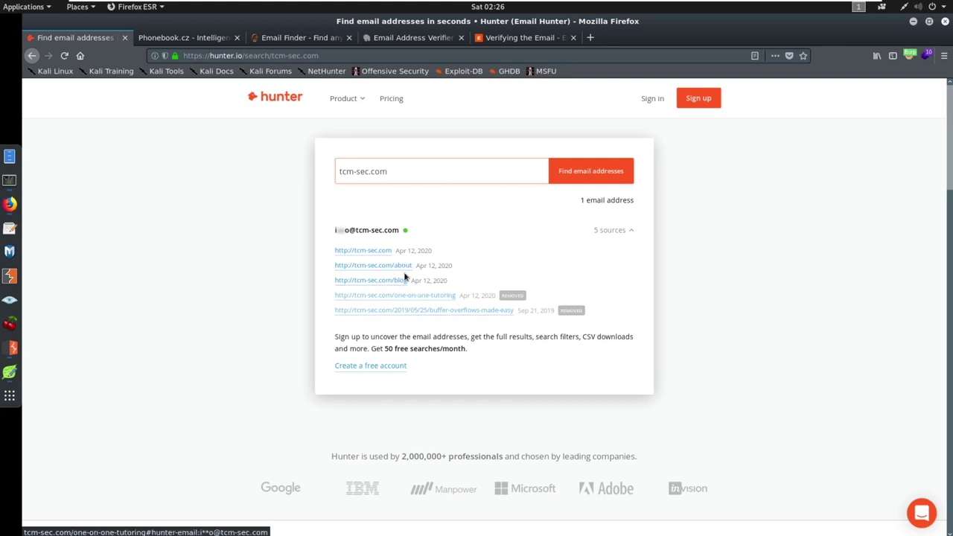
{"action": "triple_click", "coordinate": [398, 170]}
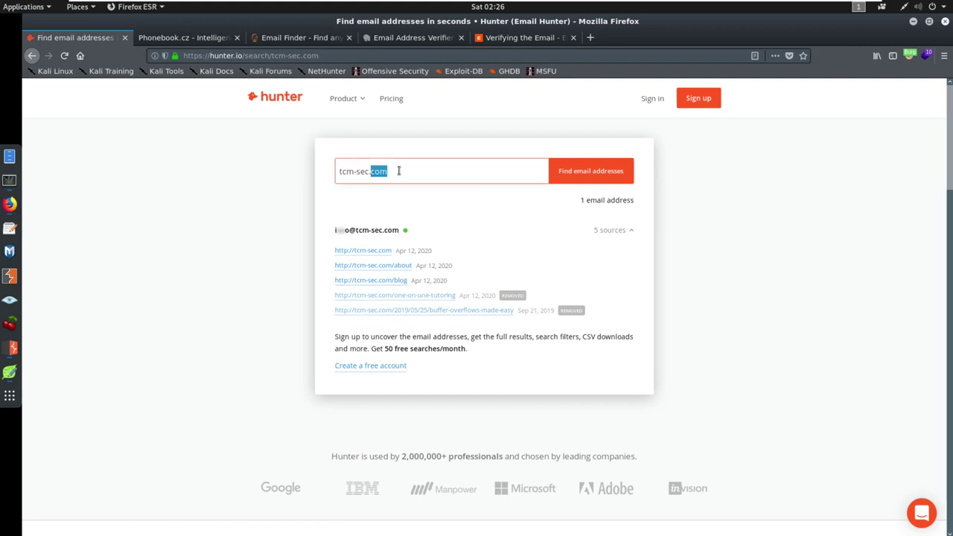
{"action": "type", "text": "tesla"}
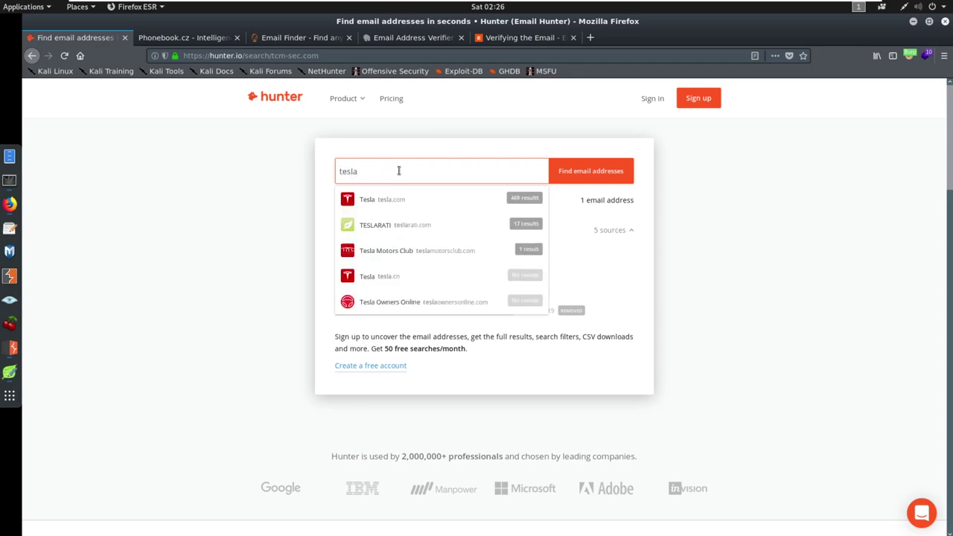
{"action": "left_click", "coordinate": [468, 203]}
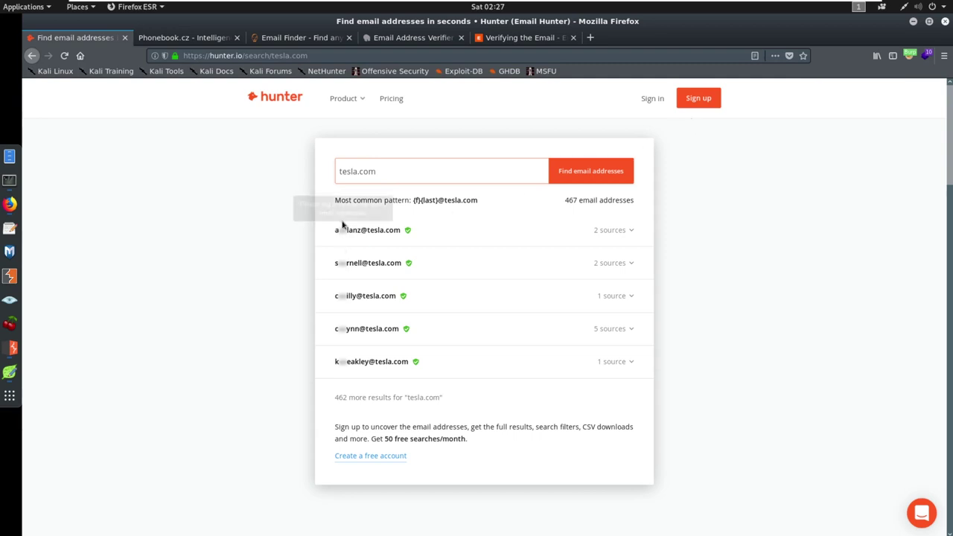
{"action": "left_click", "coordinate": [693, 104]}
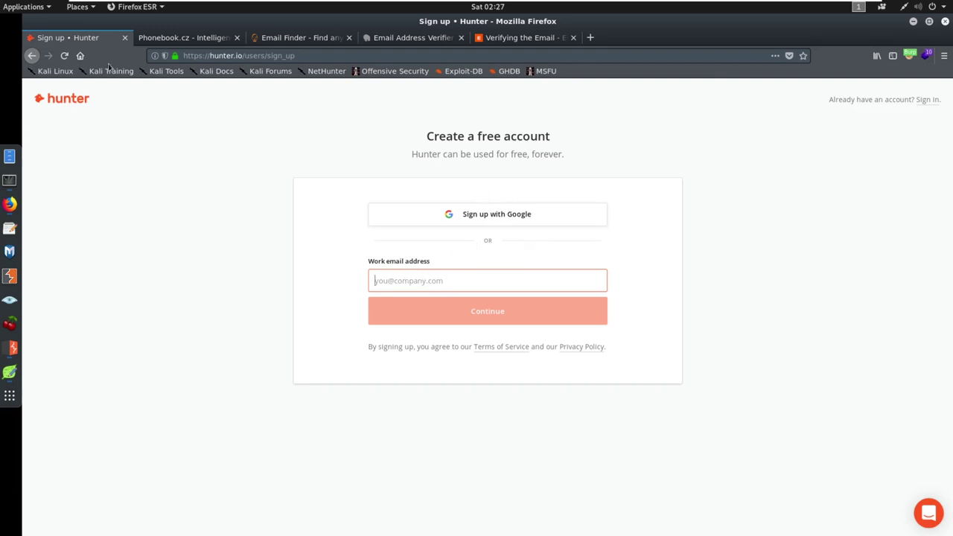
- Go back from the sign-up page and log in to Hunter with a Google account
{"action": "left_click", "coordinate": [33, 56]}
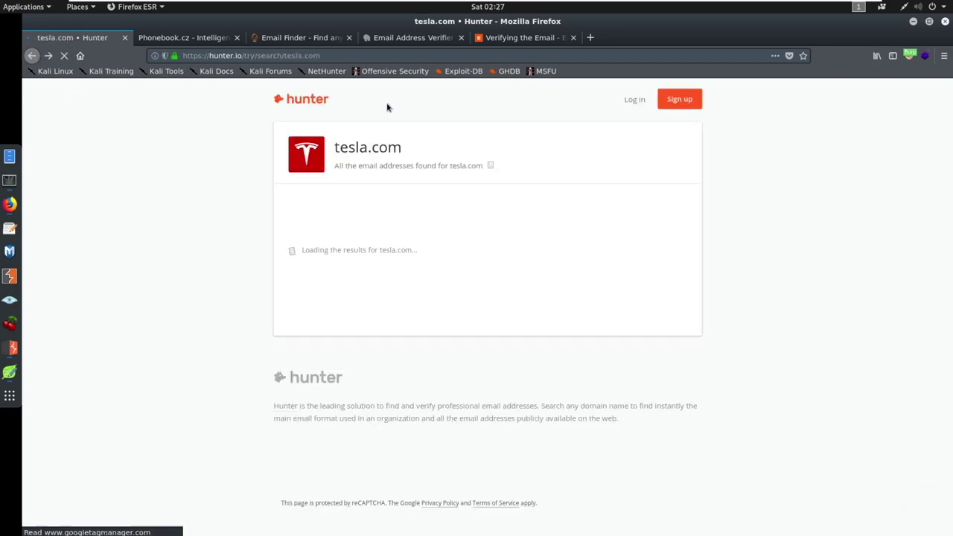
{"action": "left_click", "coordinate": [633, 100]}
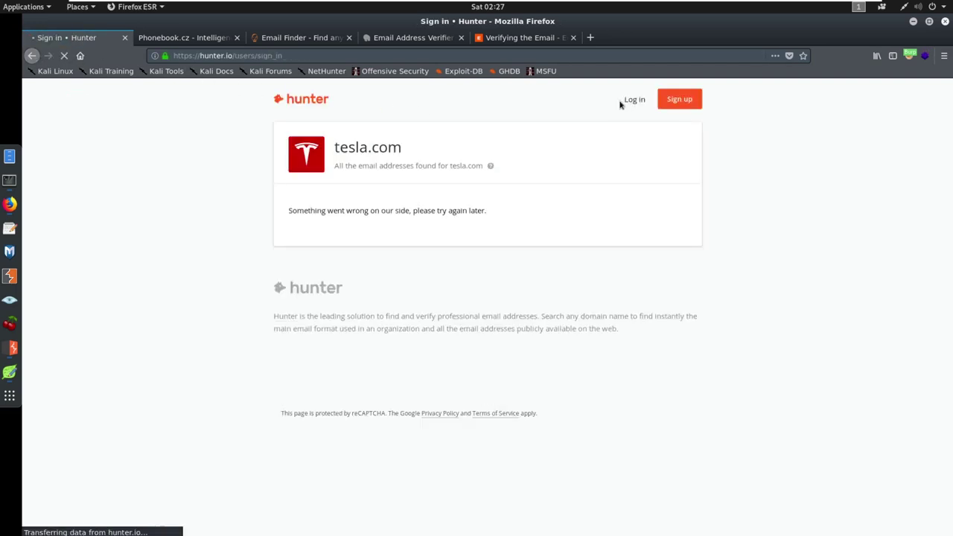
{"action": "left_click", "coordinate": [488, 188]}
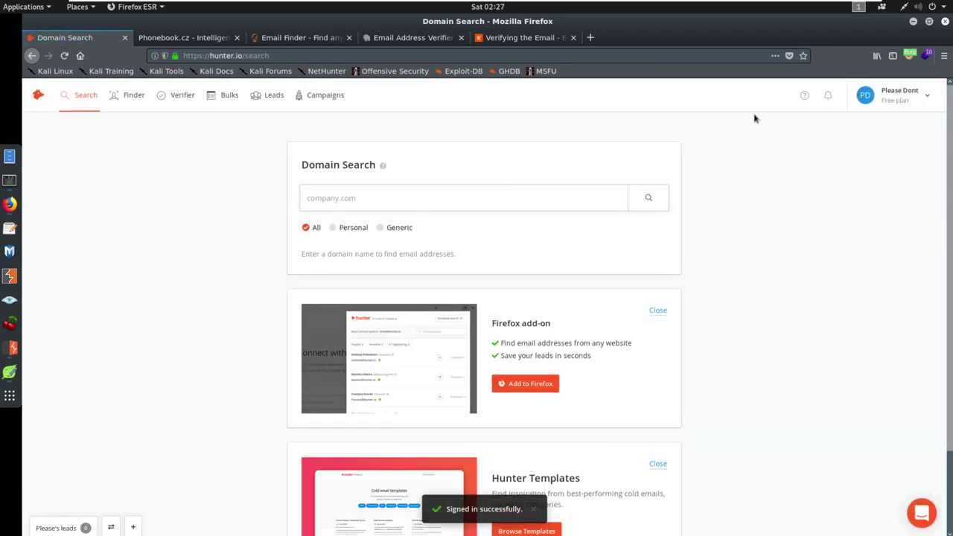
- Search tesla.com at 120% zoom and reveal all department filters, including Legal, Executive and Management
{"action": "left_click", "coordinate": [464, 201]}
{"action": "type", "text": "tesl"}
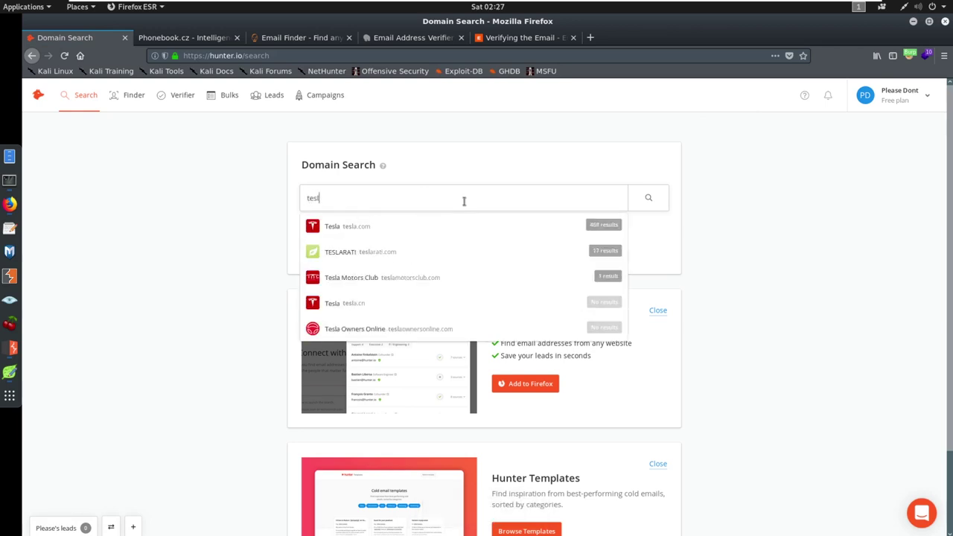
{"action": "left_click", "coordinate": [476, 234]}
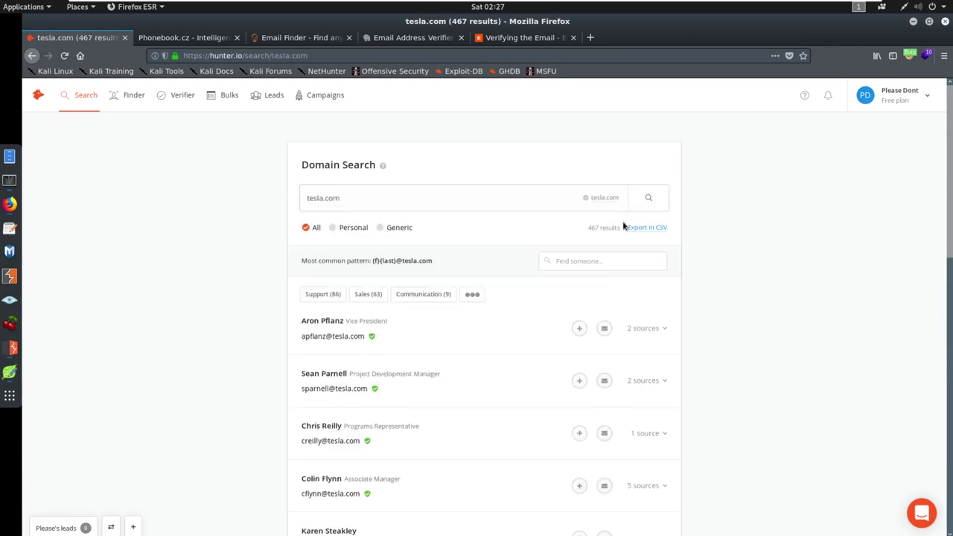
{"action": "scroll", "coordinate": [631, 232], "scroll_direction": "down", "scroll_amount": 1}
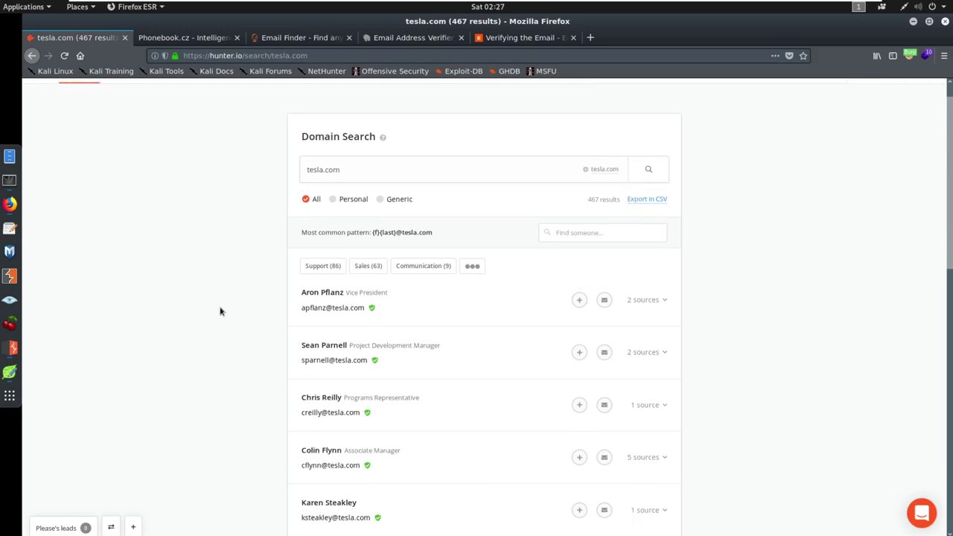
{"action": "key", "text": "ctrl+plus"}
{"action": "key", "text": "ctrl+plus"}
{"action": "scroll", "coordinate": [224, 309], "scroll_direction": "down", "scroll_amount": 2}
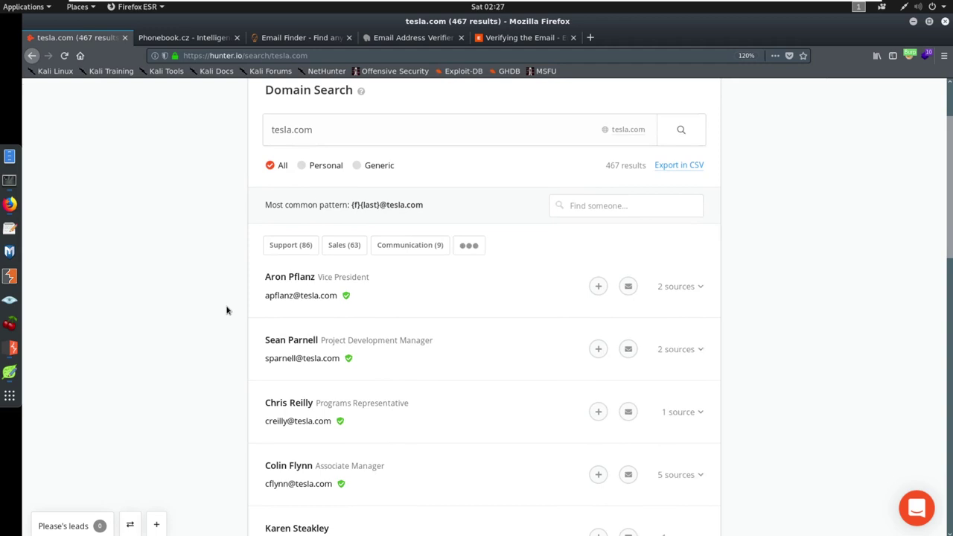
{"action": "left_click_drag", "start_coordinate": [318, 268], "coordinate": [374, 270]}
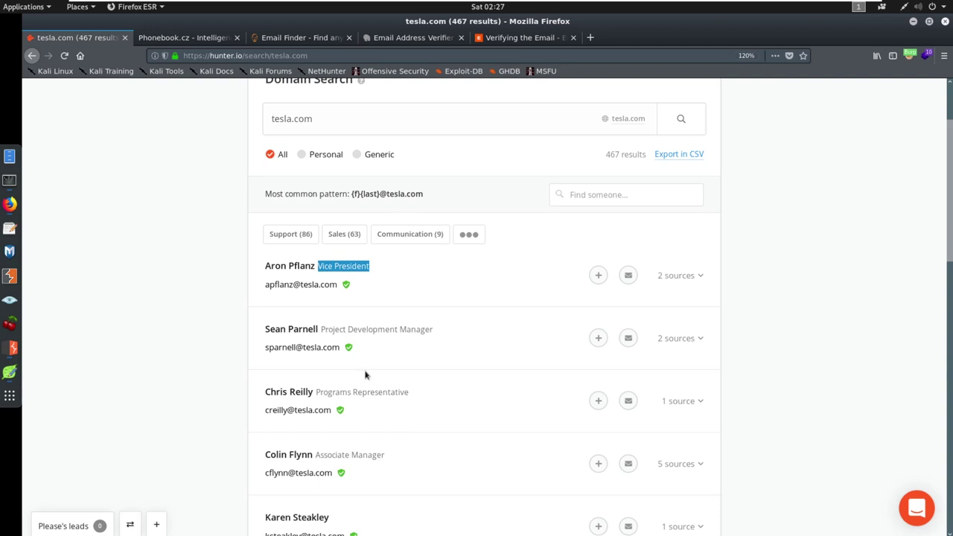
{"action": "left_click", "coordinate": [468, 244]}
{"action": "left_click", "coordinate": [468, 236]}
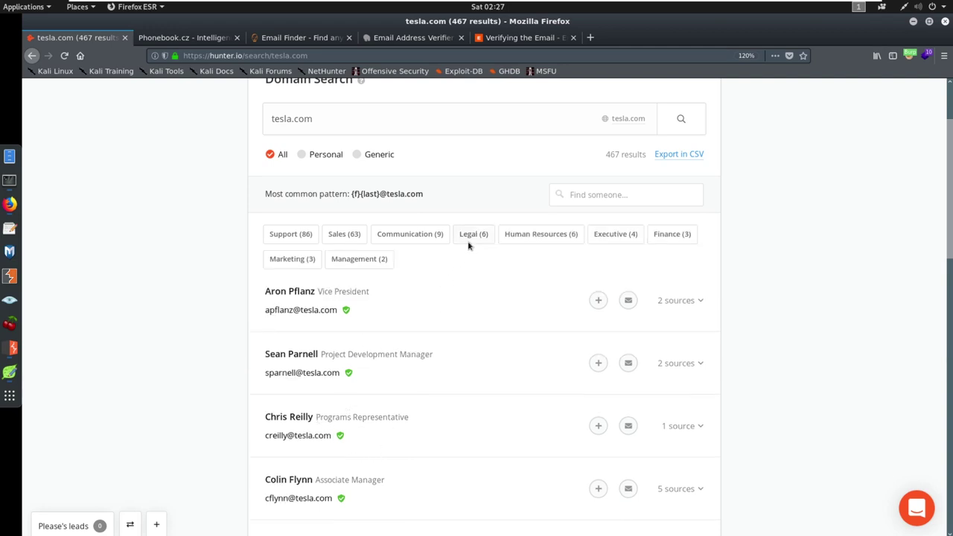
- Filter tesla.com results to Human Resources (6) and show the first recruiting address's two sources
{"action": "left_click", "coordinate": [526, 239]}
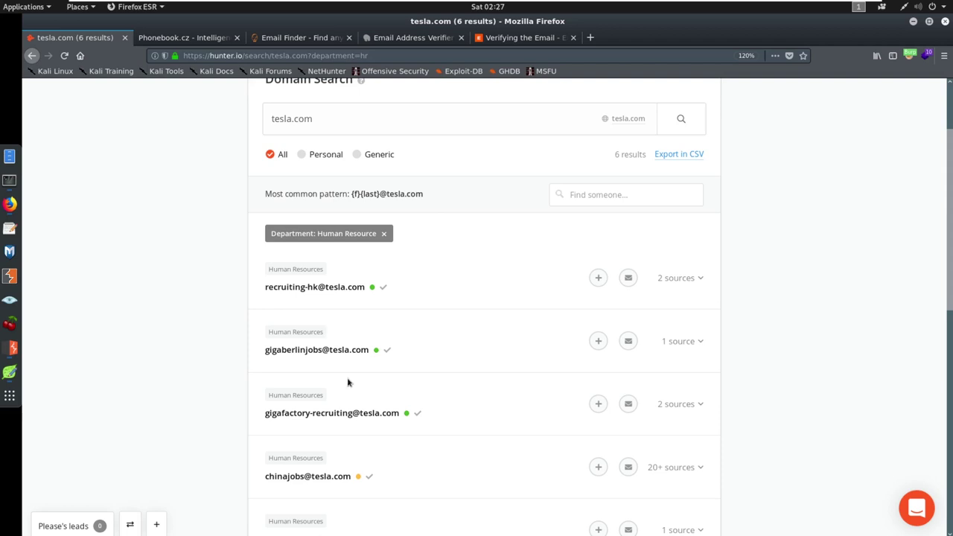
{"action": "scroll", "coordinate": [352, 401], "scroll_direction": "down", "scroll_amount": 2}
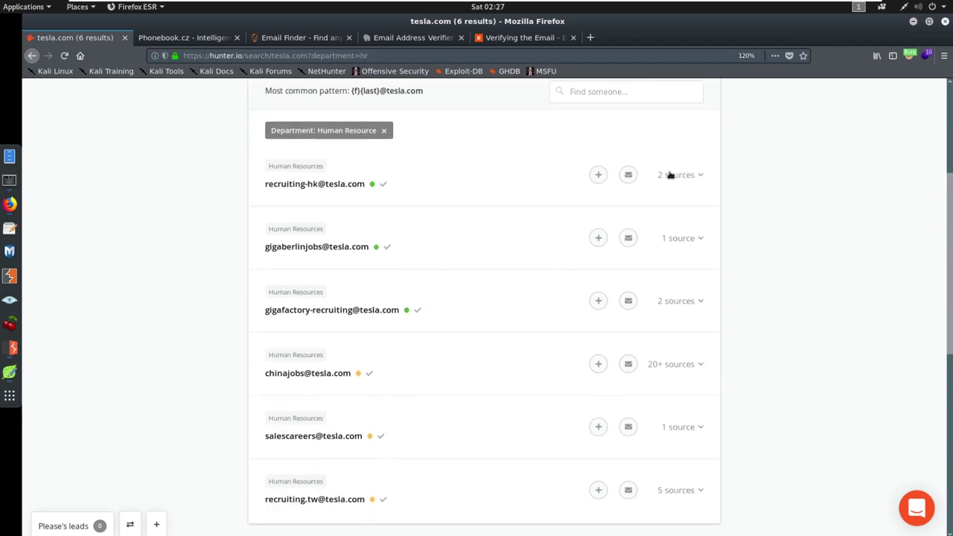
{"action": "left_click", "coordinate": [695, 178]}
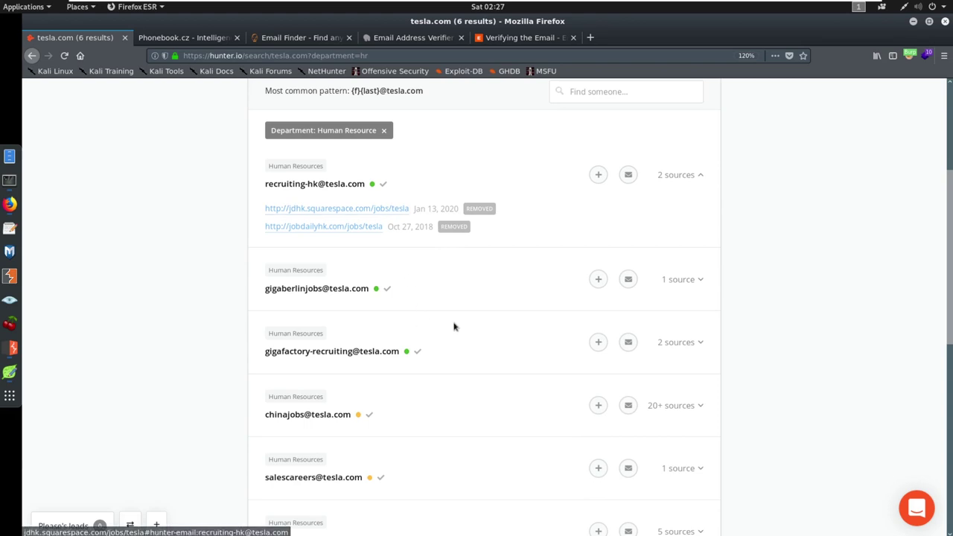
{"action": "scroll", "coordinate": [636, 413], "scroll_direction": "down", "scroll_amount": 1}
{"action": "scroll", "coordinate": [636, 413], "scroll_direction": "down", "scroll_amount": 2}
{"action": "scroll", "coordinate": [677, 402], "scroll_direction": "up", "scroll_amount": 4}
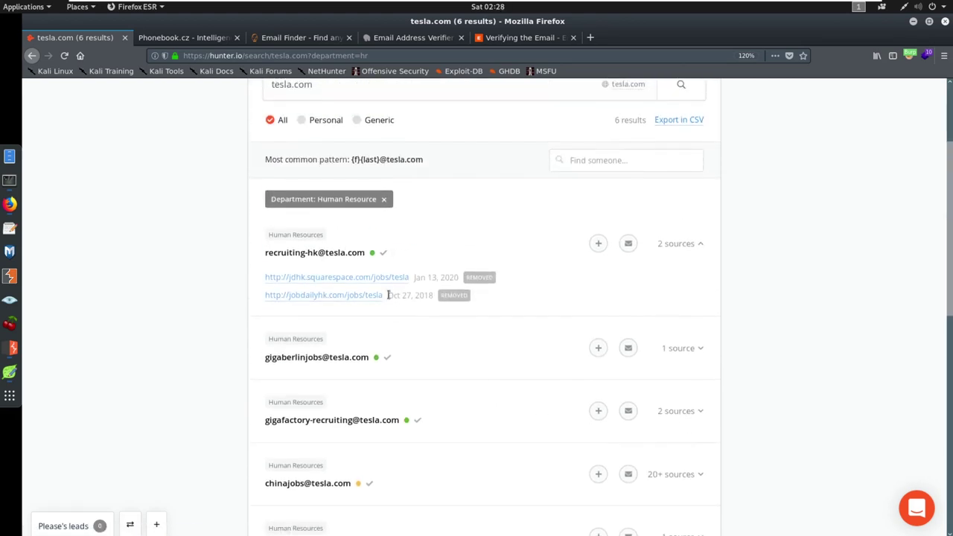
{"action": "scroll", "coordinate": [412, 305], "scroll_direction": "up", "scroll_amount": 1}
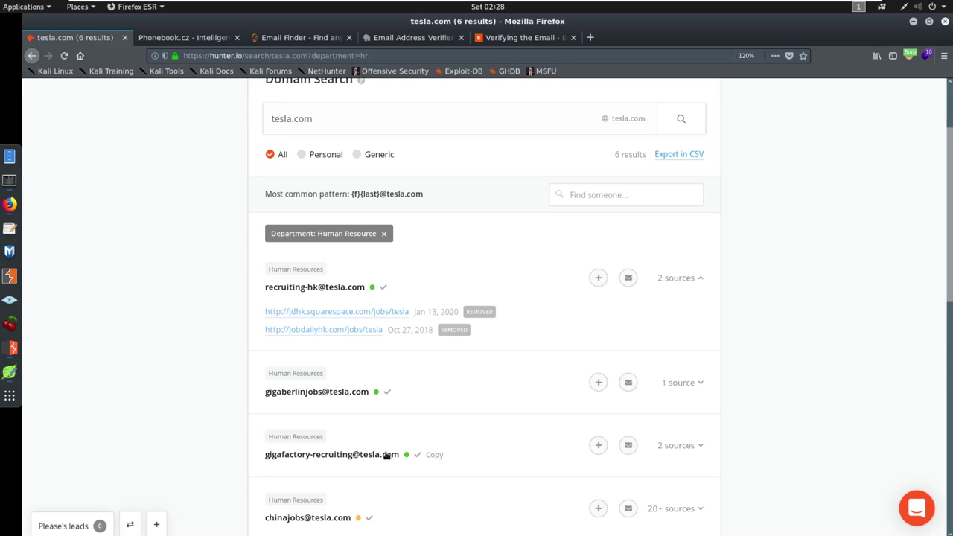
{"action": "scroll", "coordinate": [391, 450], "scroll_direction": "down", "scroll_amount": 3}
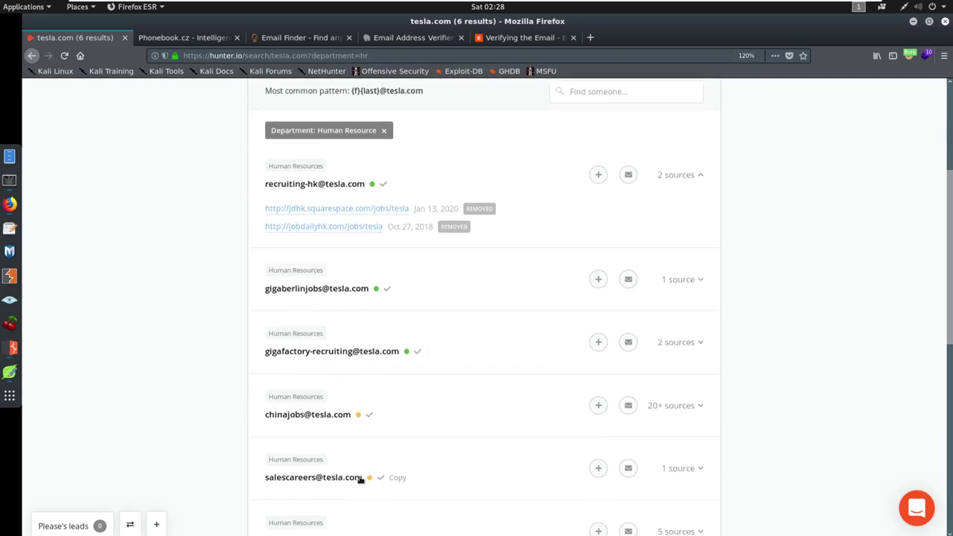
{"action": "scroll", "coordinate": [423, 445], "scroll_direction": "up", "scroll_amount": 4}
{"action": "scroll", "coordinate": [421, 446], "scroll_direction": "up", "scroll_amount": 2}
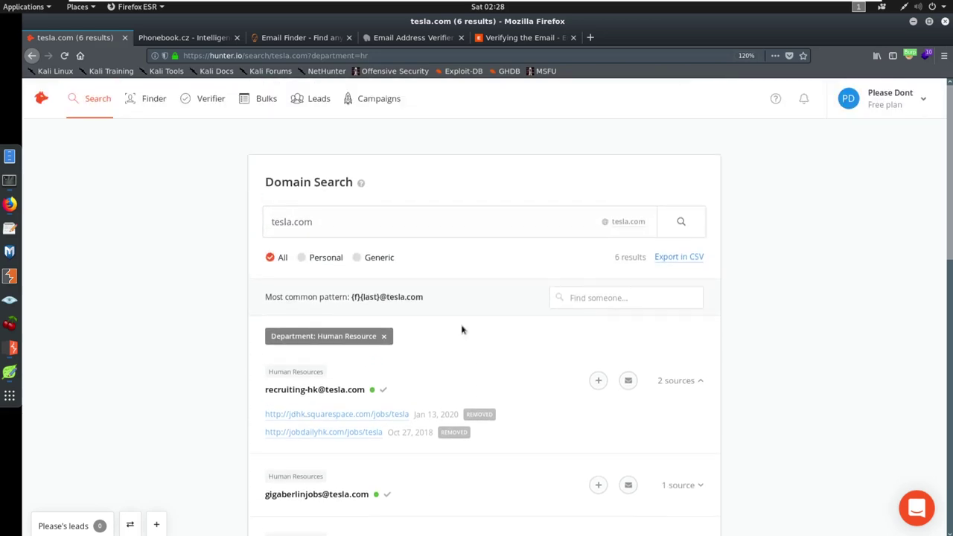
{"action": "double_click", "coordinate": [368, 222]}
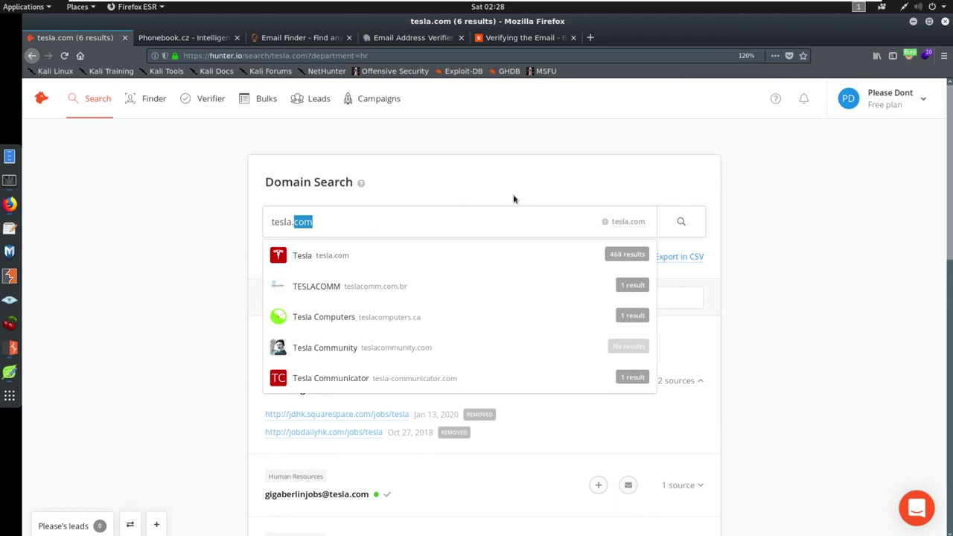
{"action": "left_click", "coordinate": [745, 214]}
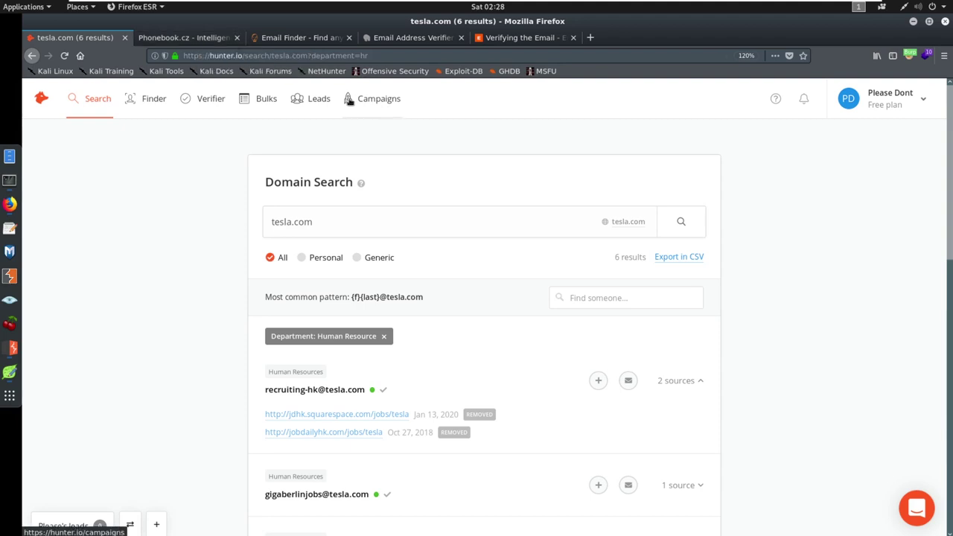
- Run a Phonebook.cz email-address search for tcm-sec.com at 120% zoom
{"action": "left_click", "coordinate": [192, 40]}
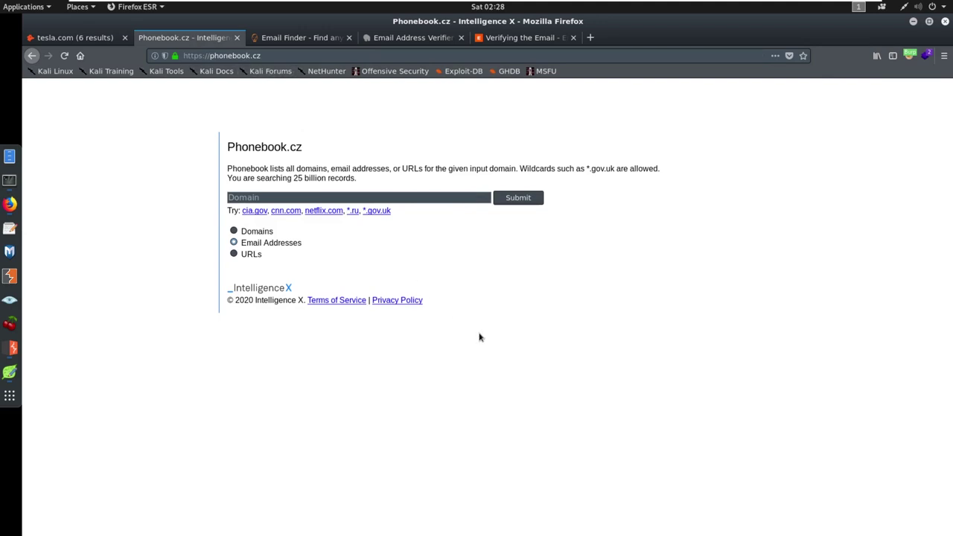
{"action": "key", "text": "ctrl+plus"}
{"action": "key", "text": "ctrl+plus"}
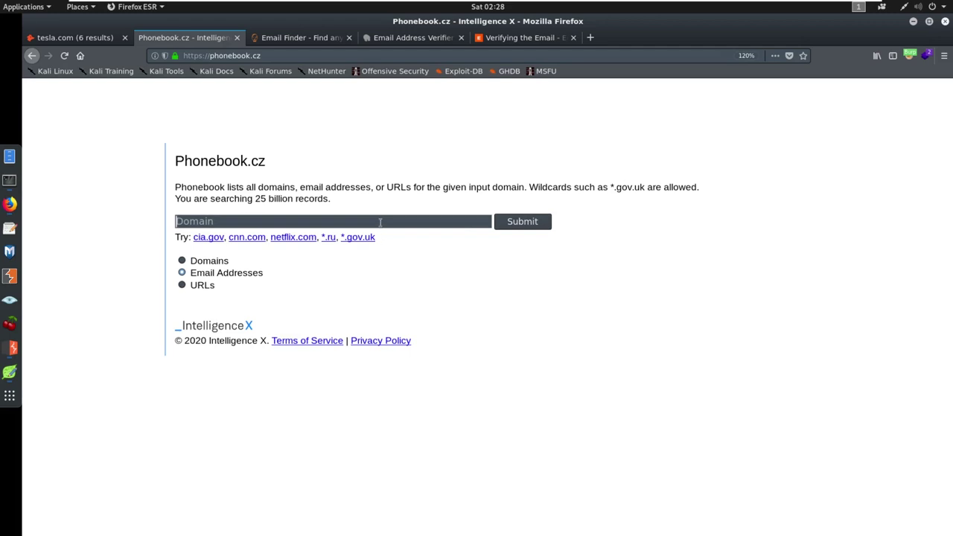
{"action": "type", "text": "tcm-sec.com"}
{"action": "left_click", "coordinate": [525, 226]}
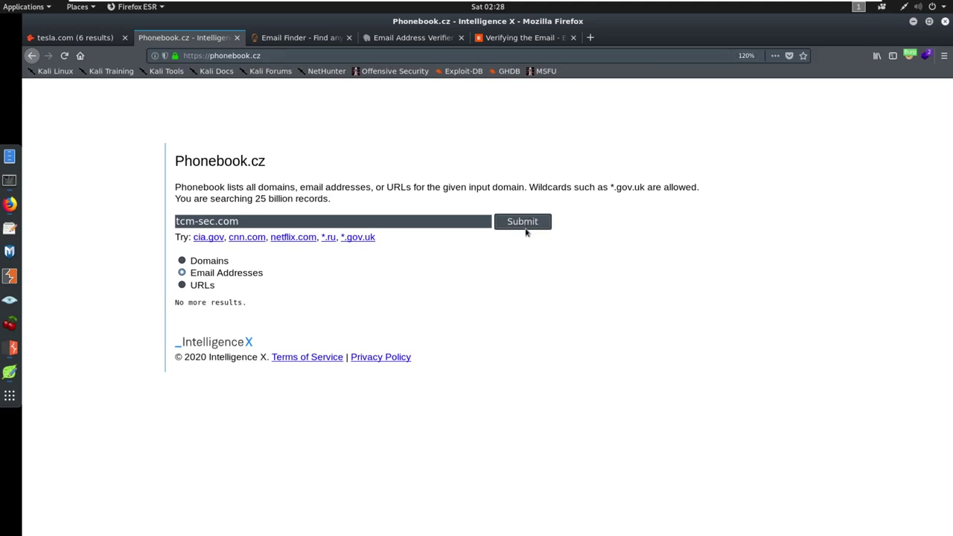
- Replace tcm-sec.com in the Phonebook.cz search field with tesla.com
{"action": "double_click", "coordinate": [233, 223]}
{"action": "triple_click", "coordinate": [233, 223]}
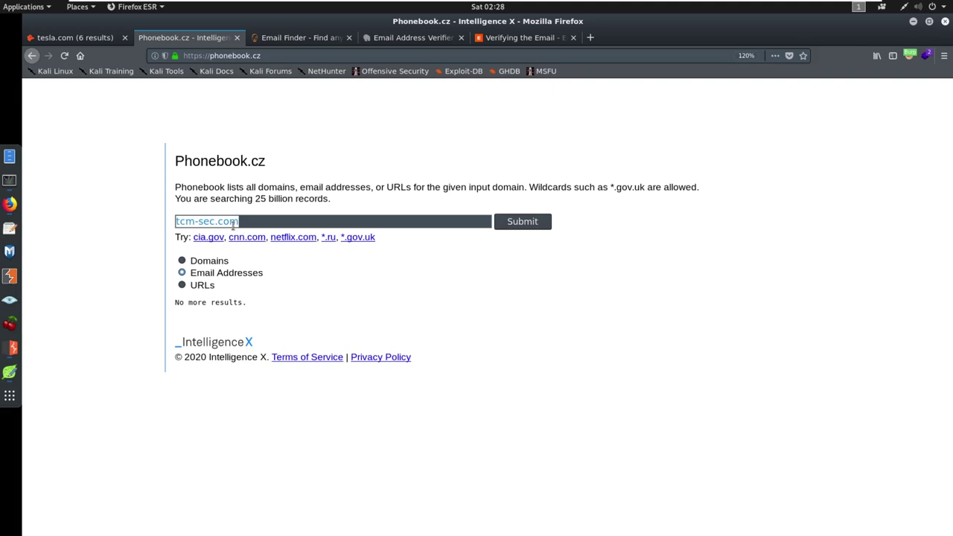
{"action": "type", "text": "tesla"}
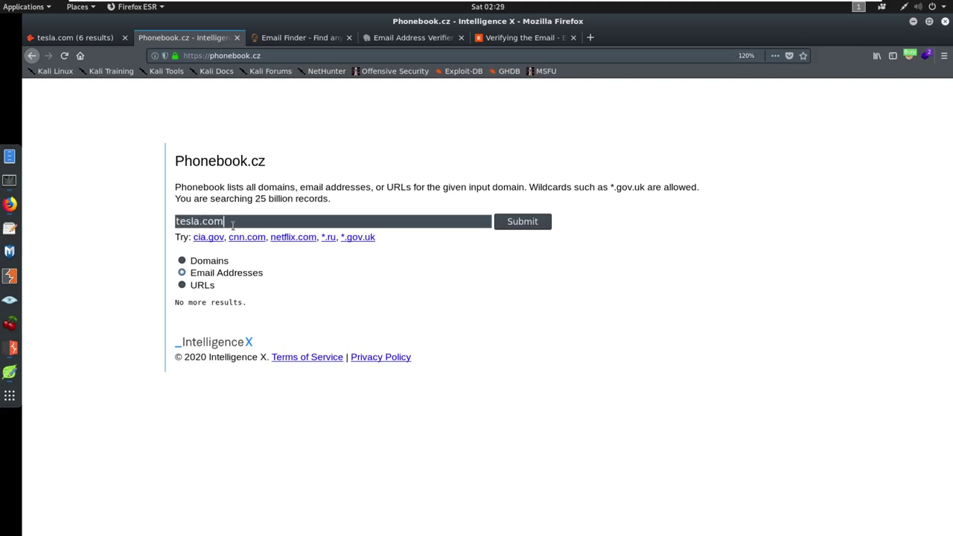
- Submit the tesla.com email-address search and scroll the returned addresses at 150% zoom
{"action": "key", "text": "Return"}
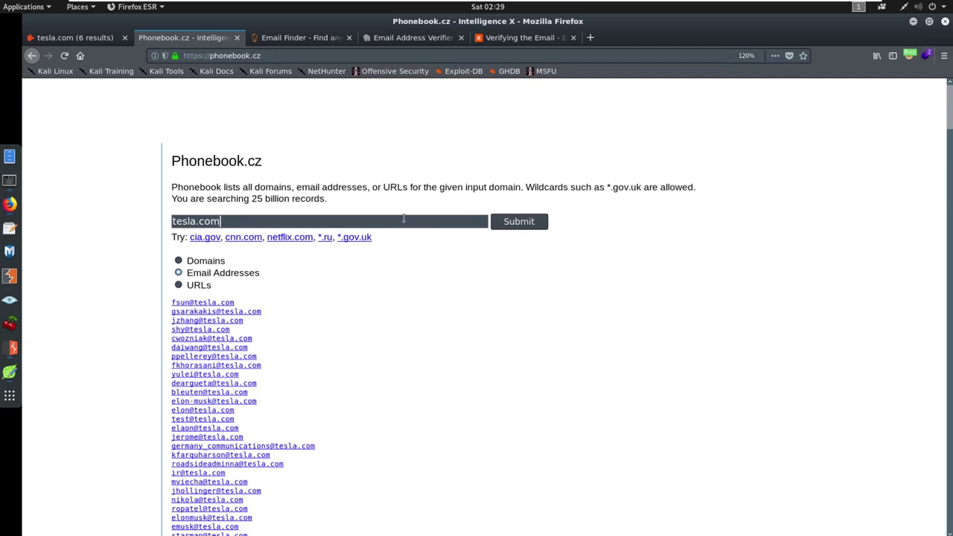
{"action": "scroll", "coordinate": [382, 216], "scroll_direction": "down", "scroll_amount": 3}
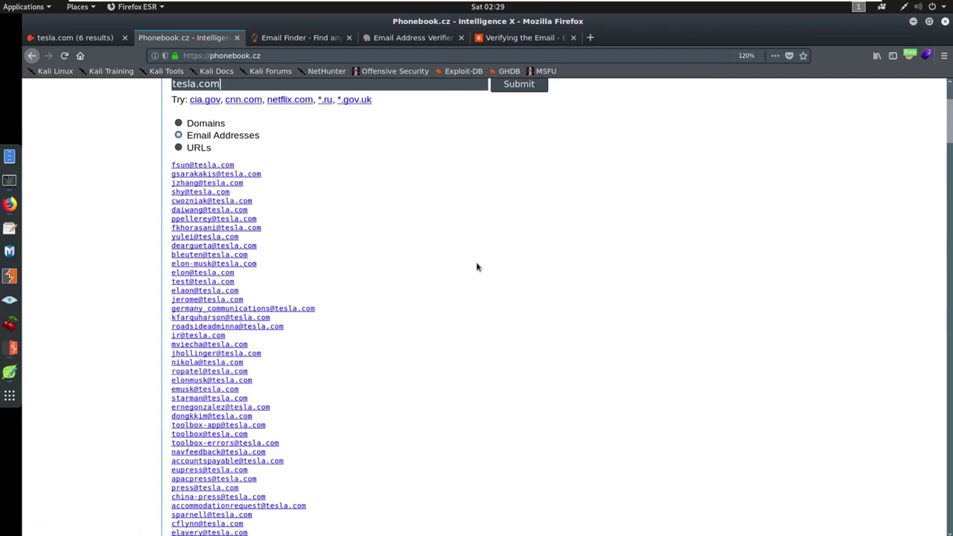
{"action": "scroll", "coordinate": [640, 208], "scroll_direction": "down", "scroll_amount": 4}
{"action": "left_click_drag", "start_coordinate": [946, 139], "coordinate": [888, 121]}
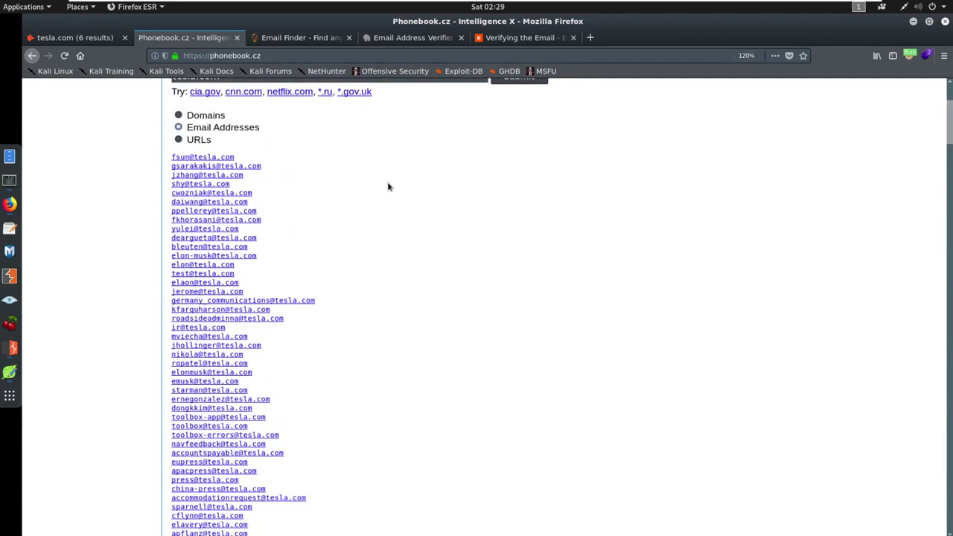
{"action": "key", "text": "ctrl+plus"}
{"action": "key", "text": "ctrl+plus"}
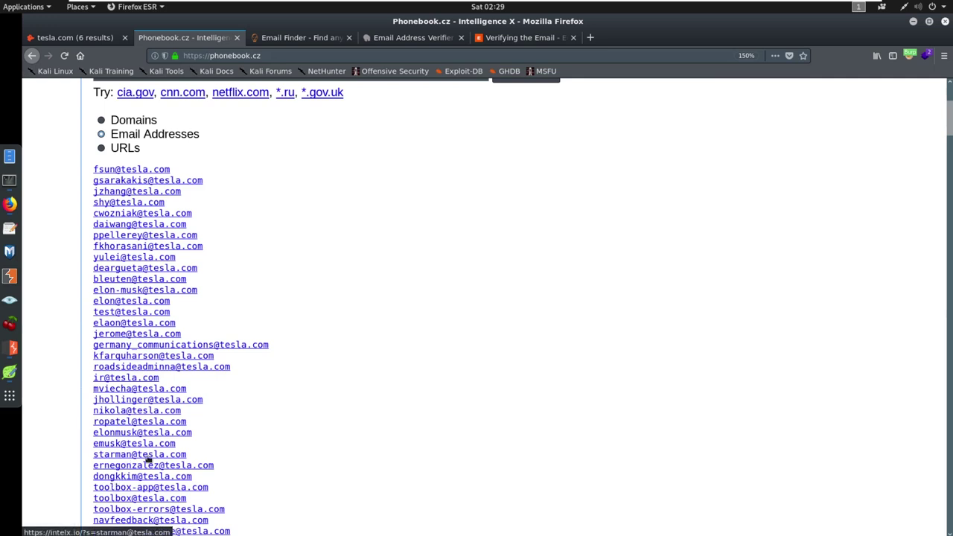
{"action": "scroll", "coordinate": [174, 258], "scroll_direction": "down", "scroll_amount": 2}
{"action": "scroll", "coordinate": [175, 259], "scroll_direction": "down", "scroll_amount": 2}
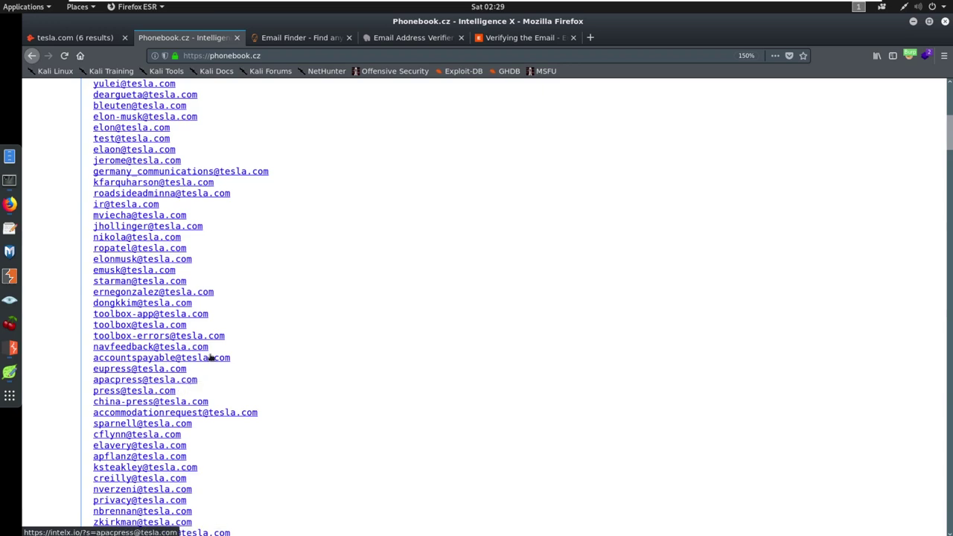
{"action": "scroll", "coordinate": [211, 359], "scroll_direction": "up", "scroll_amount": 8}
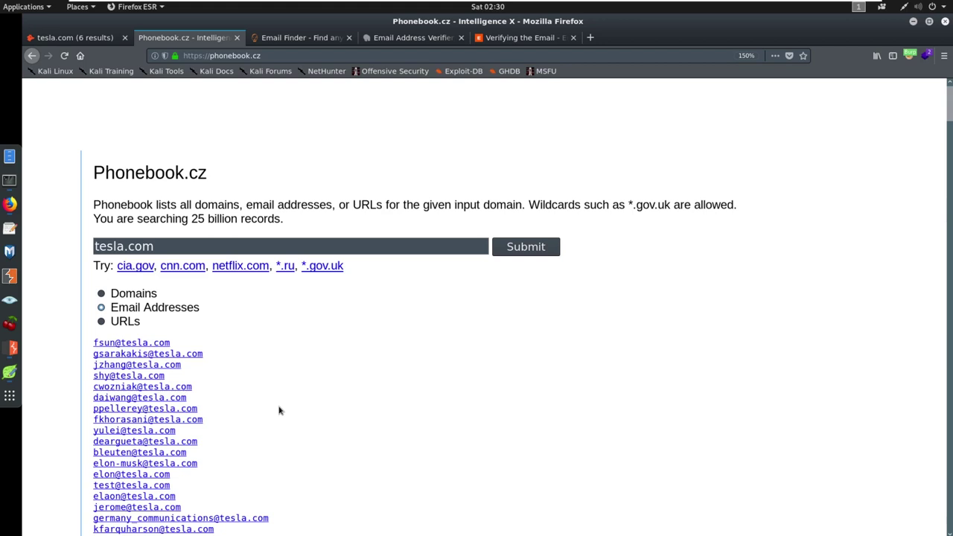
- Scroll through the tesla.com addresses, select the first group, then return to Hunter's tesla.com results
{"action": "scroll", "coordinate": [251, 365], "scroll_direction": "down", "scroll_amount": 3}
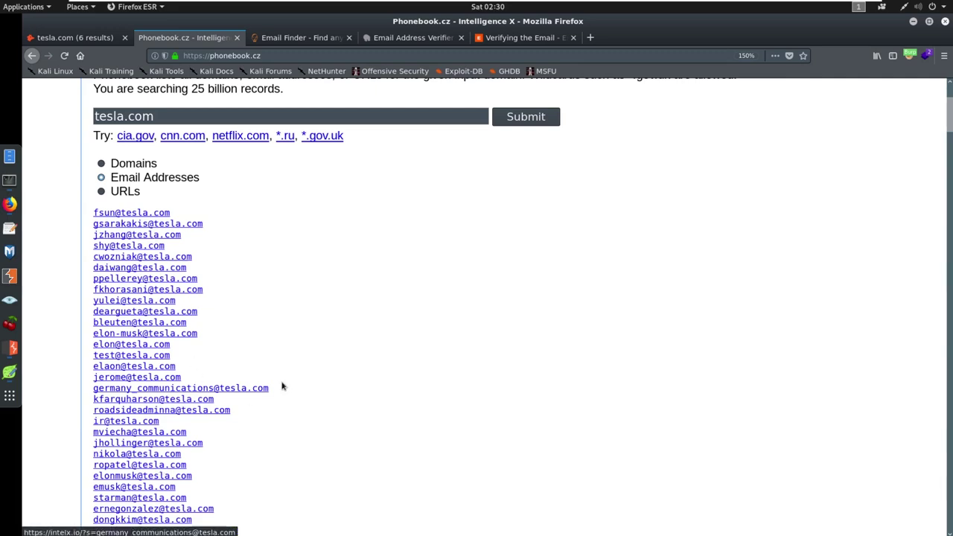
{"action": "scroll", "coordinate": [280, 385], "scroll_direction": "down", "scroll_amount": 6}
{"action": "left_click_drag", "start_coordinate": [945, 142], "coordinate": [870, 145]}
{"action": "scroll", "coordinate": [508, 201], "scroll_direction": "up", "scroll_amount": 5}
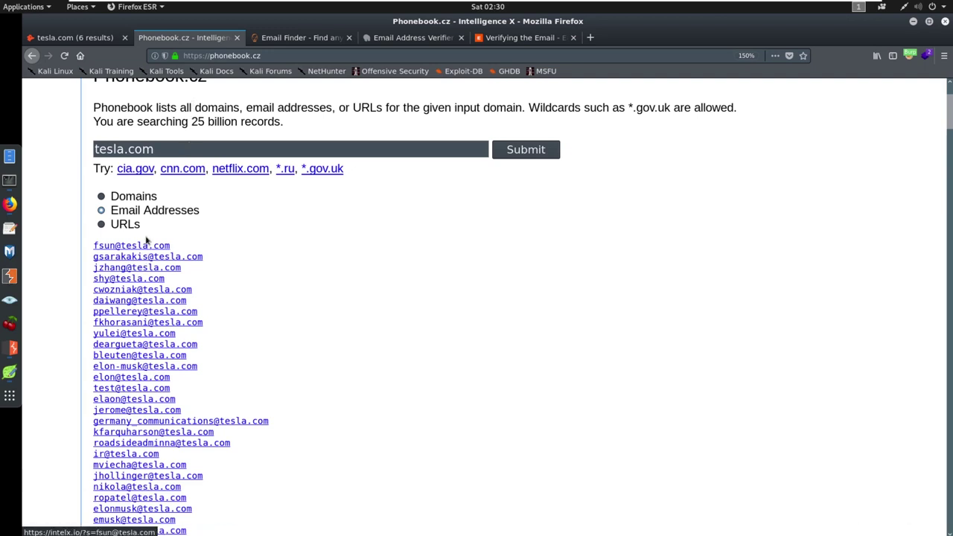
{"action": "left_click_drag", "start_coordinate": [90, 245], "coordinate": [224, 461]}
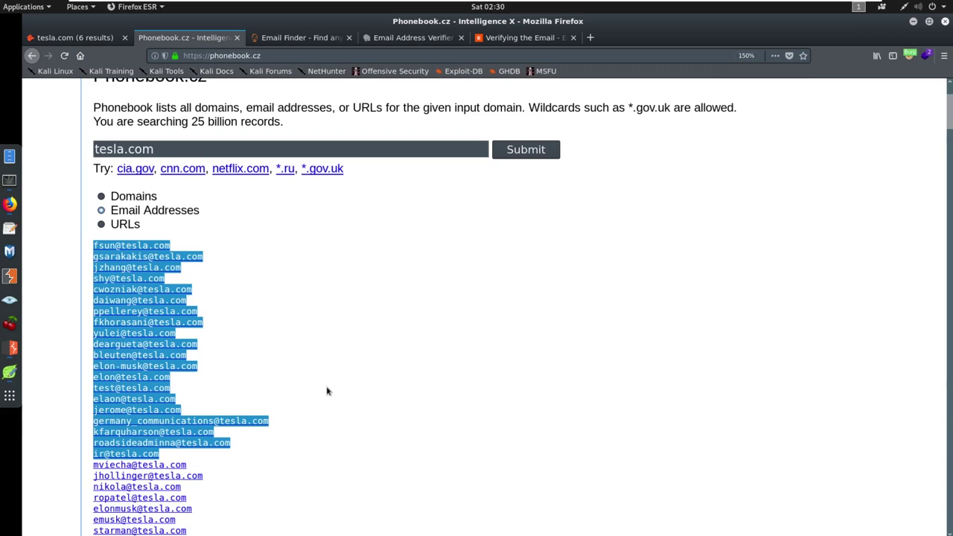
{"action": "left_click", "coordinate": [348, 375]}
{"action": "left_click", "coordinate": [85, 39]}
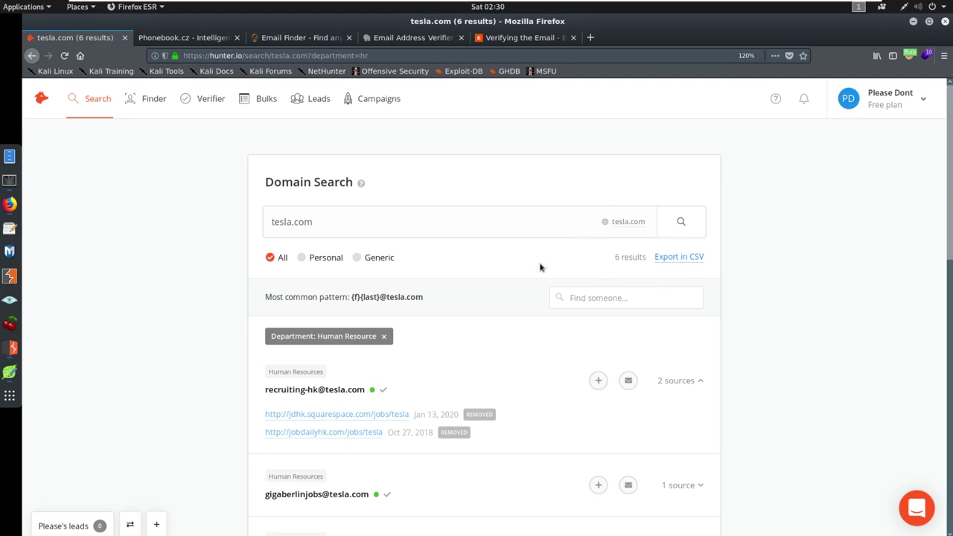
- Switch back to the Phonebook.cz list of tesla.com email addresses
{"action": "left_click", "coordinate": [189, 39]}
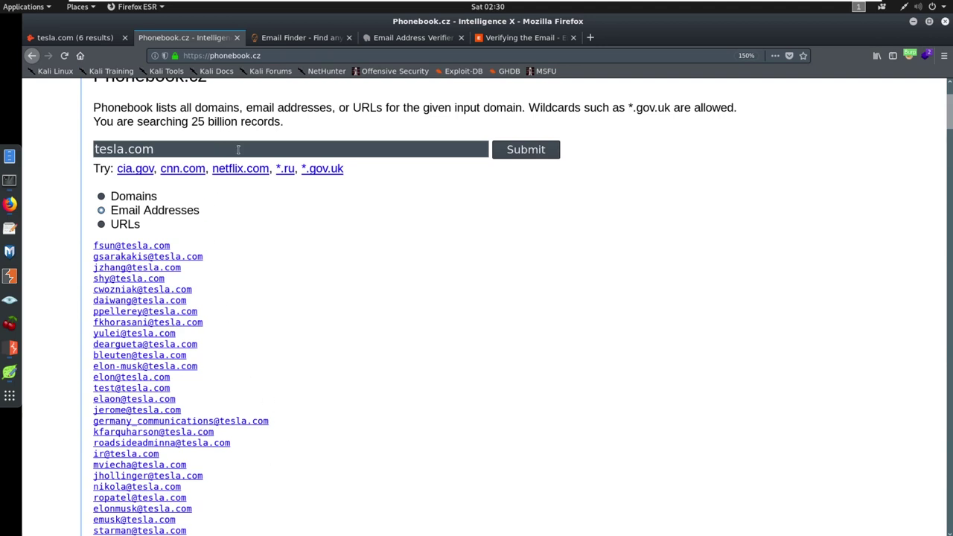
- Switch to the Voila Norbert email finder and scroll through its homepage
{"action": "left_click", "coordinate": [293, 38]}
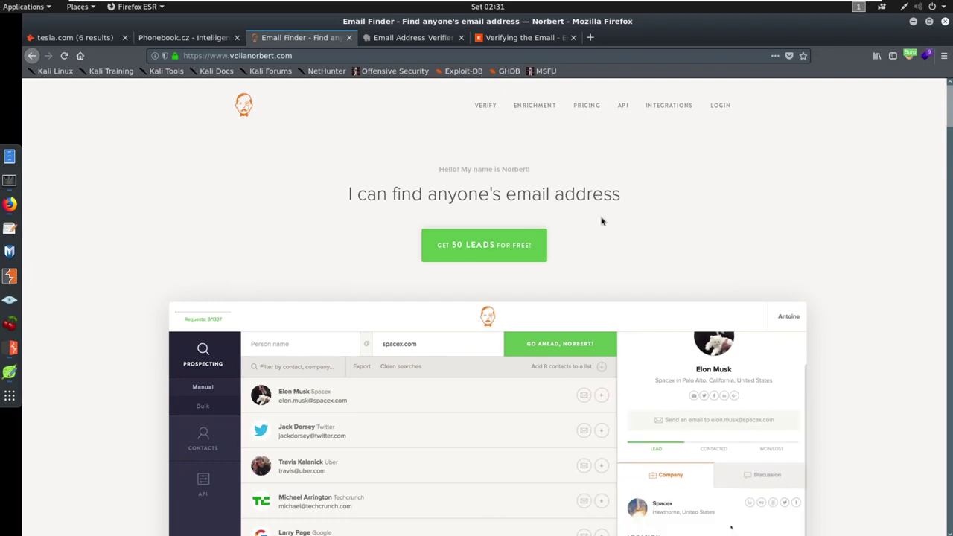
{"action": "scroll", "coordinate": [544, 234], "scroll_direction": "down", "scroll_amount": 3}
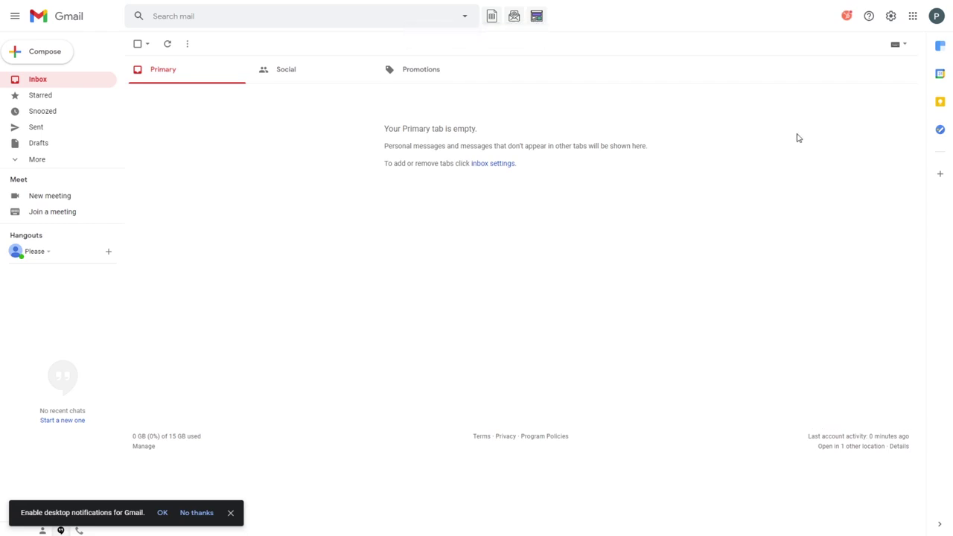
- Log in to Clearbit Connect from Gmail's side panel, choose the free Community Edition, and accept its terms
{"action": "left_click", "coordinate": [939, 48]}
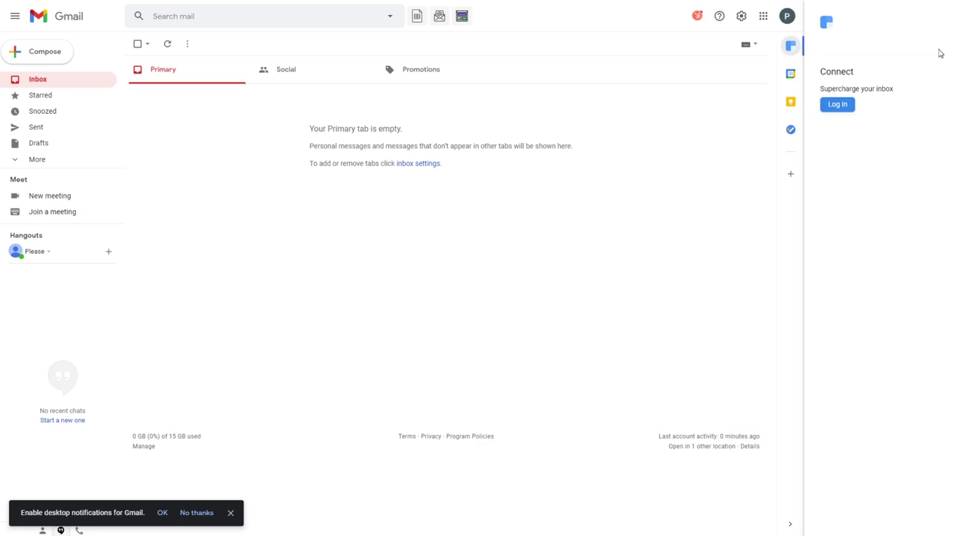
{"action": "left_click", "coordinate": [837, 106]}
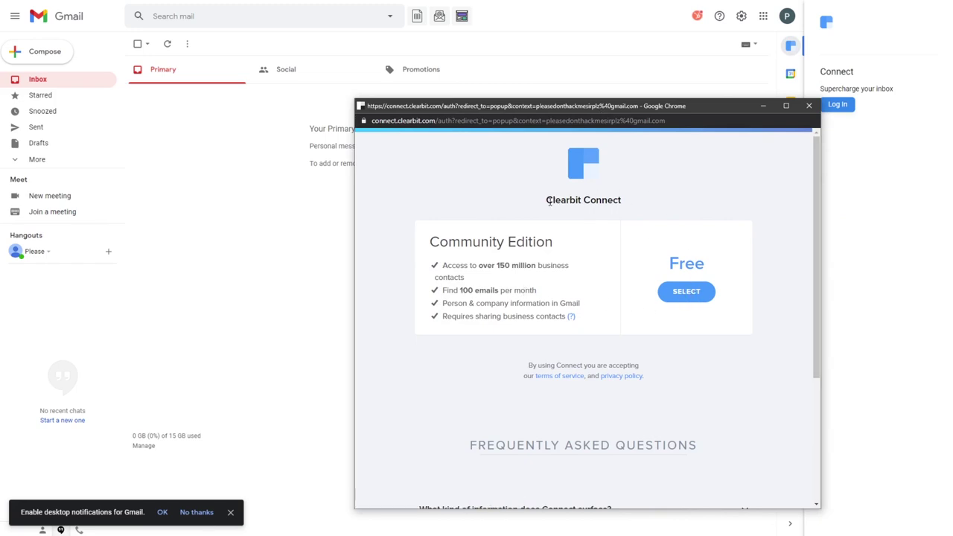
{"action": "left_click", "coordinate": [686, 293]}
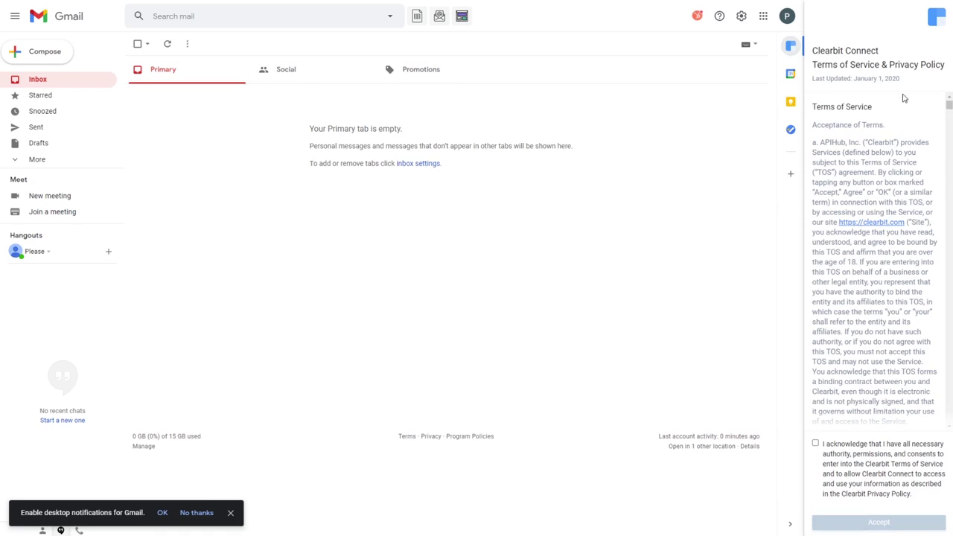
{"action": "left_click", "coordinate": [815, 443]}
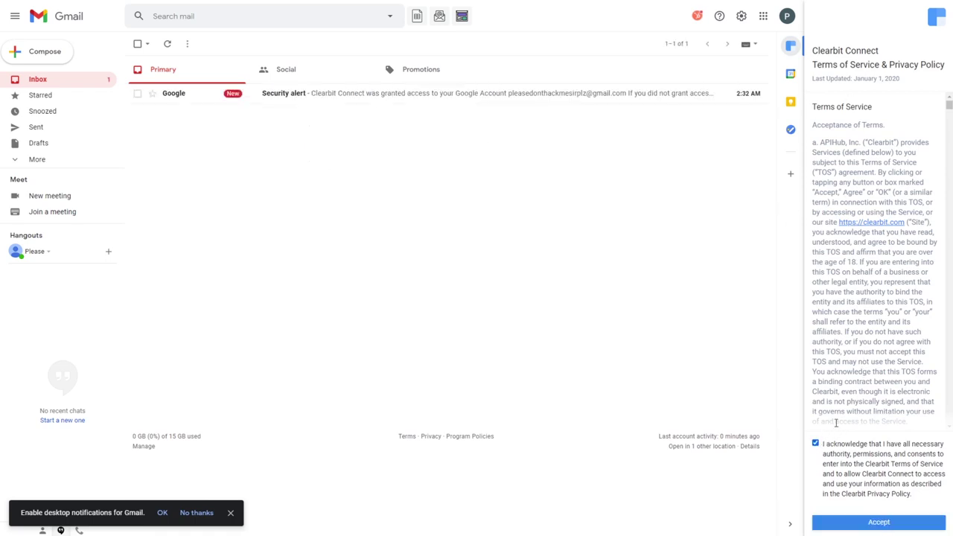
{"action": "left_click", "coordinate": [896, 527]}
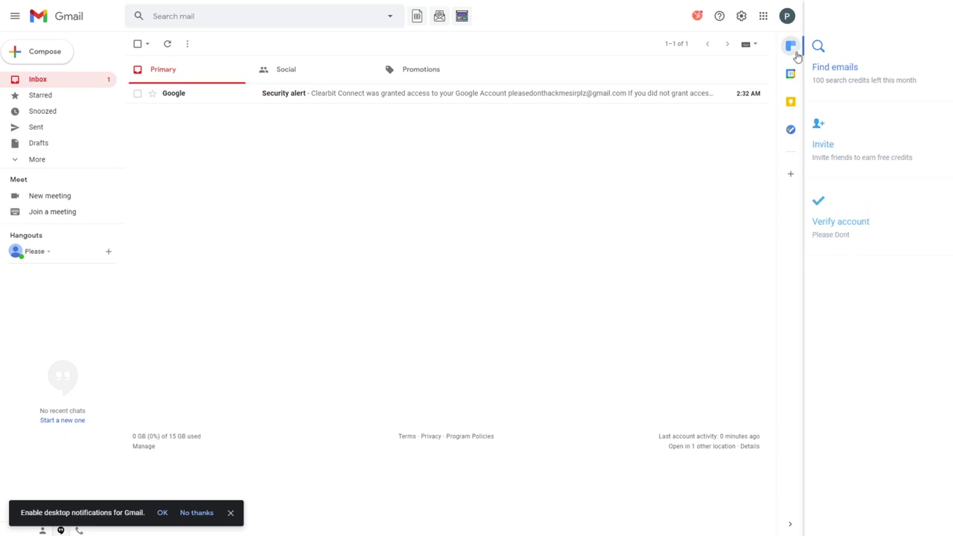
- List TCM Security's people in Clearbit Connect and view the founder's and second person's email cards
{"action": "left_click", "coordinate": [835, 67]}
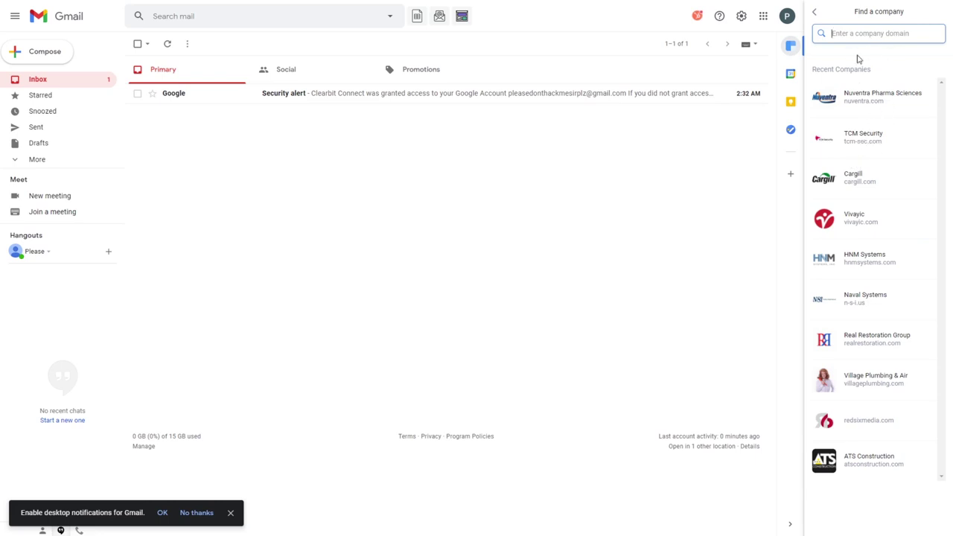
{"action": "left_click", "coordinate": [875, 142]}
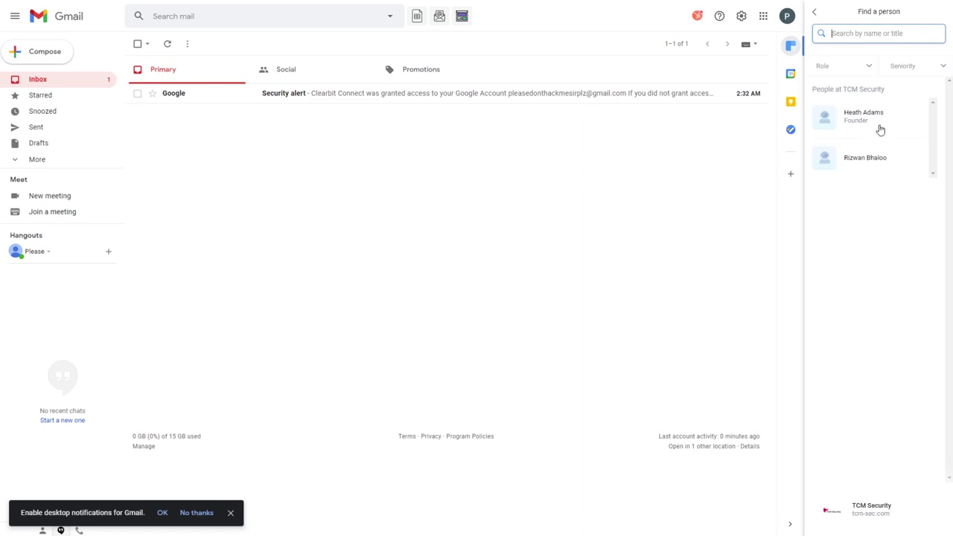
{"action": "left_click", "coordinate": [882, 121]}
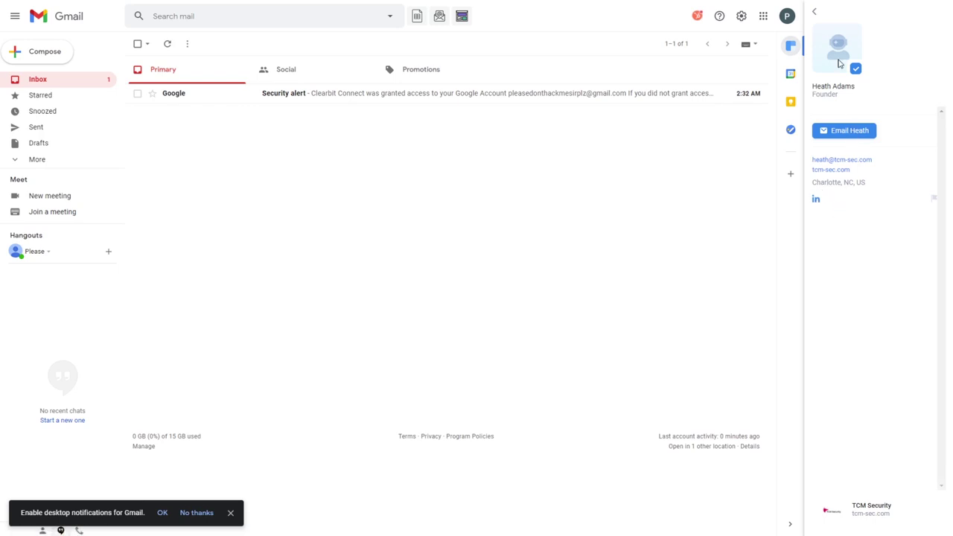
{"action": "left_click", "coordinate": [814, 15]}
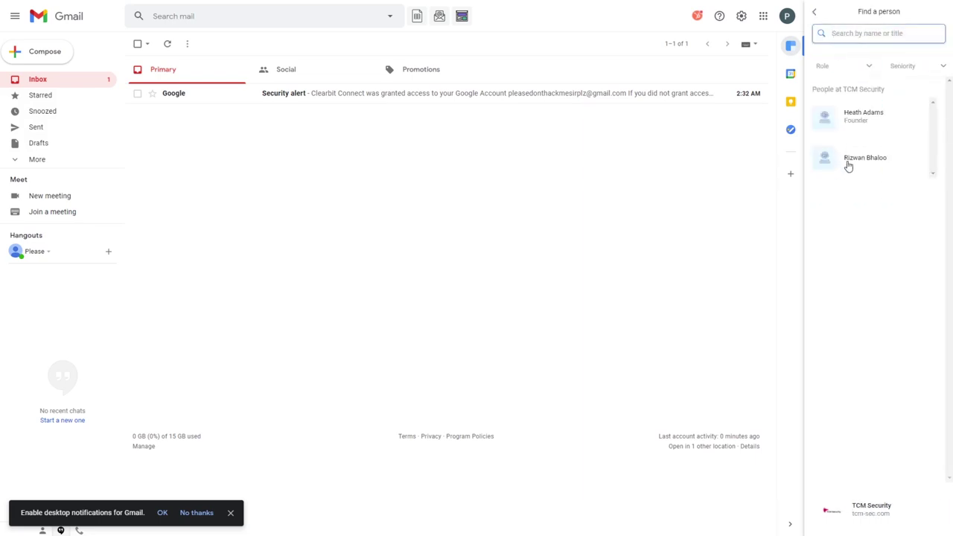
{"action": "left_click", "coordinate": [847, 162]}
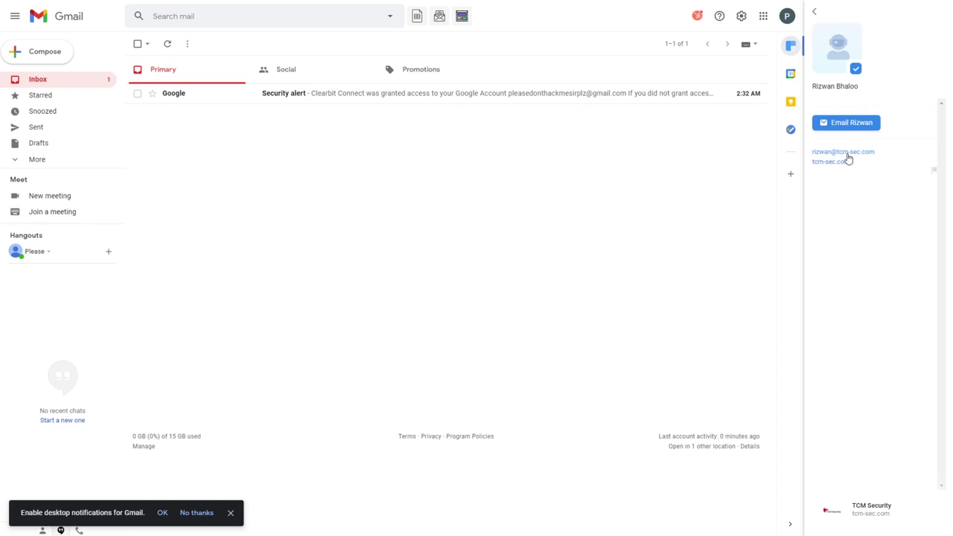
{"action": "left_click", "coordinate": [817, 14]}
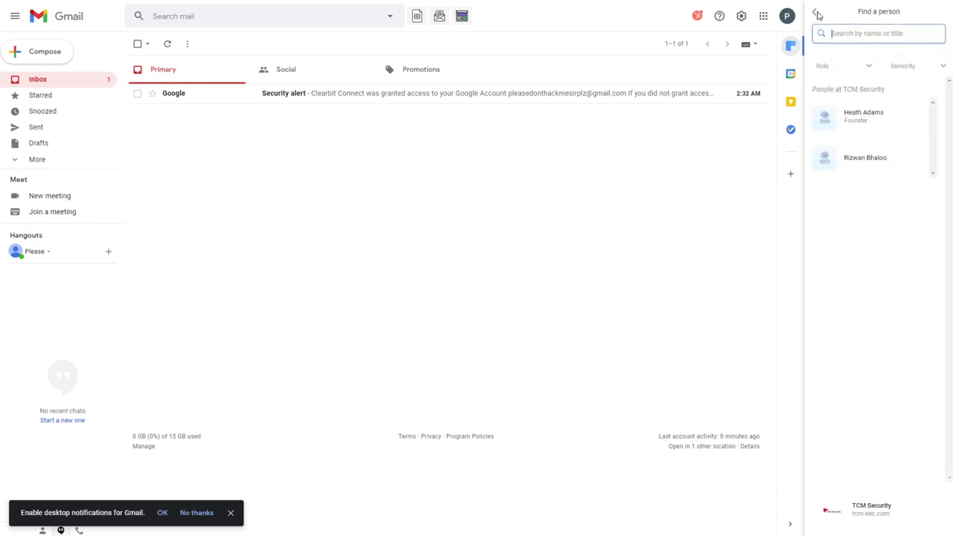
- Search Clearbit Connect for 'tesla' and list the people at tesla.com
{"action": "left_click", "coordinate": [815, 13]}
{"action": "type", "text": "tesla"}
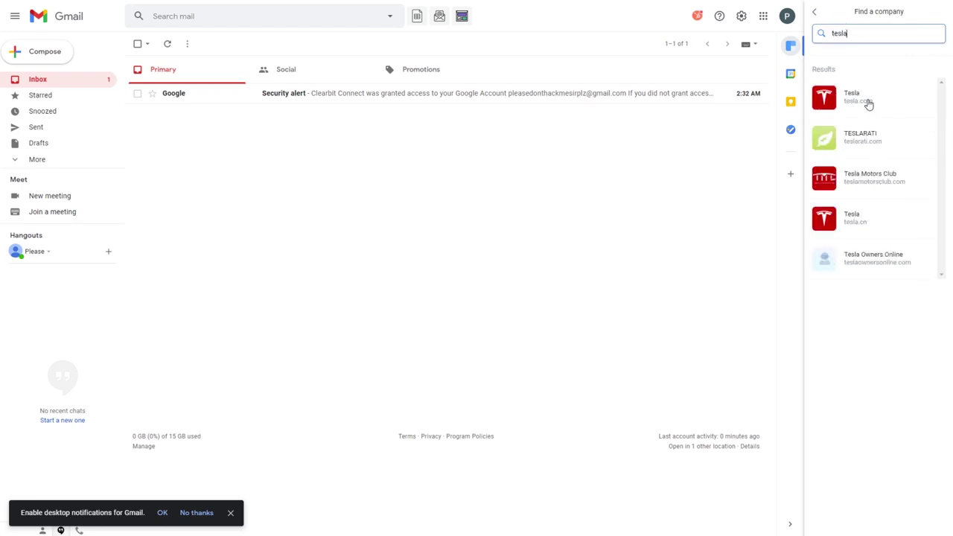
{"action": "left_click", "coordinate": [869, 101]}
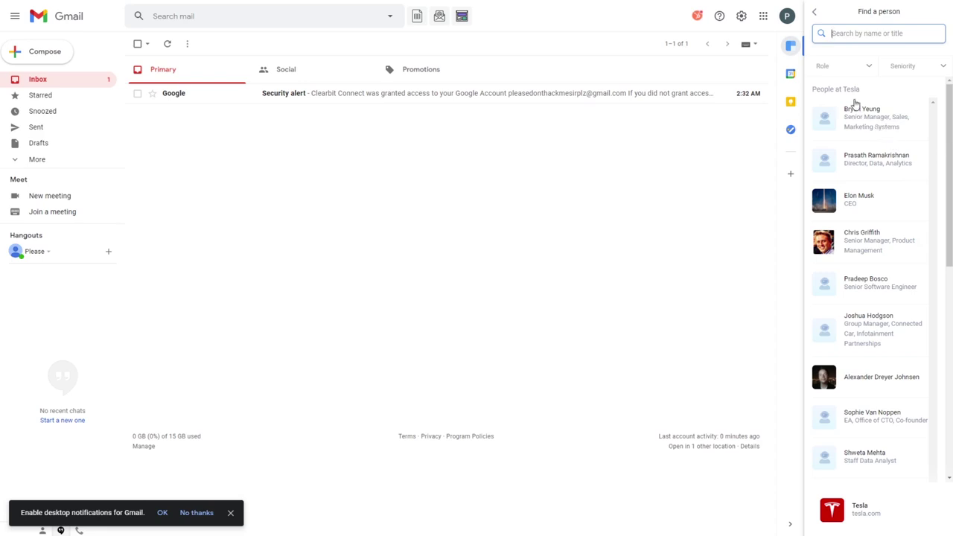
- Filter the Tesla people list by the Information technology role and scroll through the results
{"action": "left_click", "coordinate": [865, 69]}
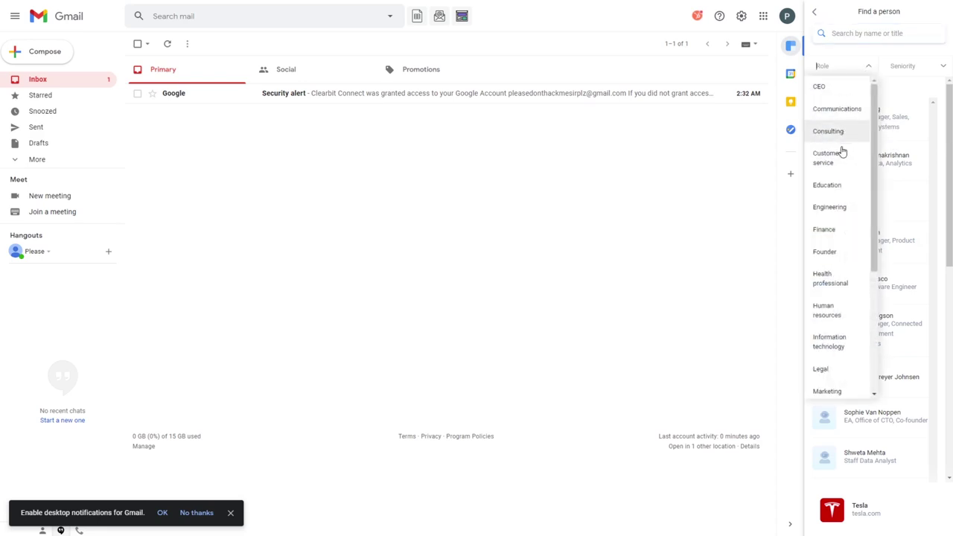
{"action": "scroll", "coordinate": [839, 178], "scroll_direction": "down", "scroll_amount": 3}
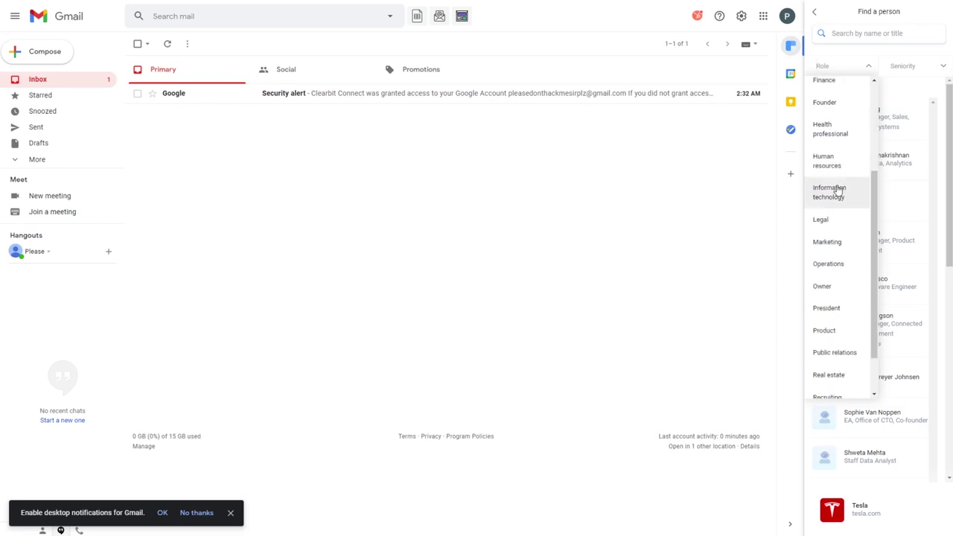
{"action": "scroll", "coordinate": [838, 187], "scroll_direction": "down", "scroll_amount": 1}
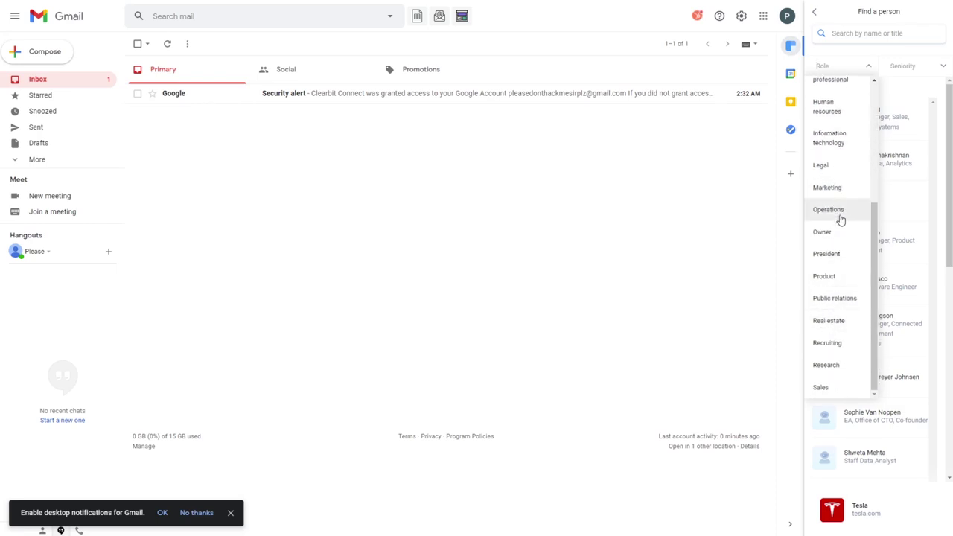
{"action": "scroll", "coordinate": [837, 231], "scroll_direction": "up", "scroll_amount": 2}
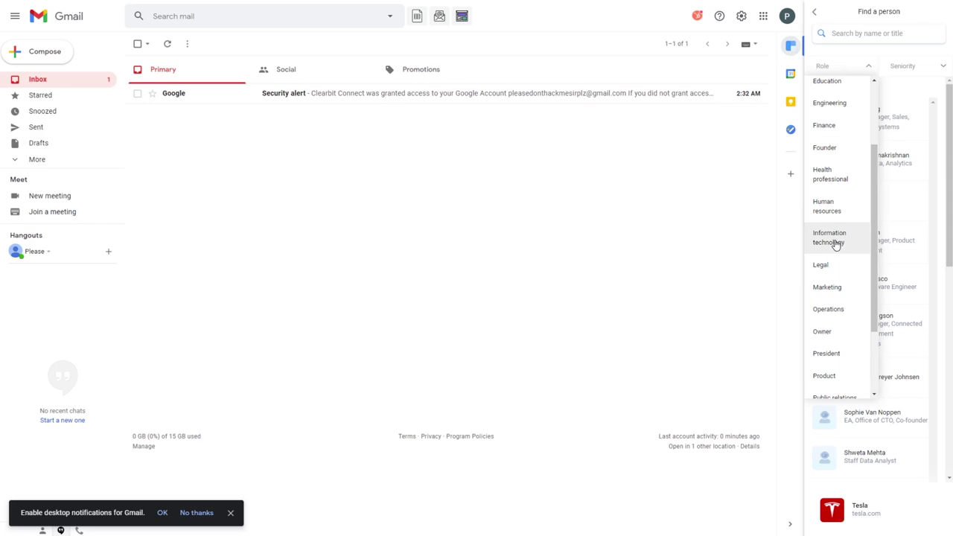
{"action": "left_click", "coordinate": [835, 246]}
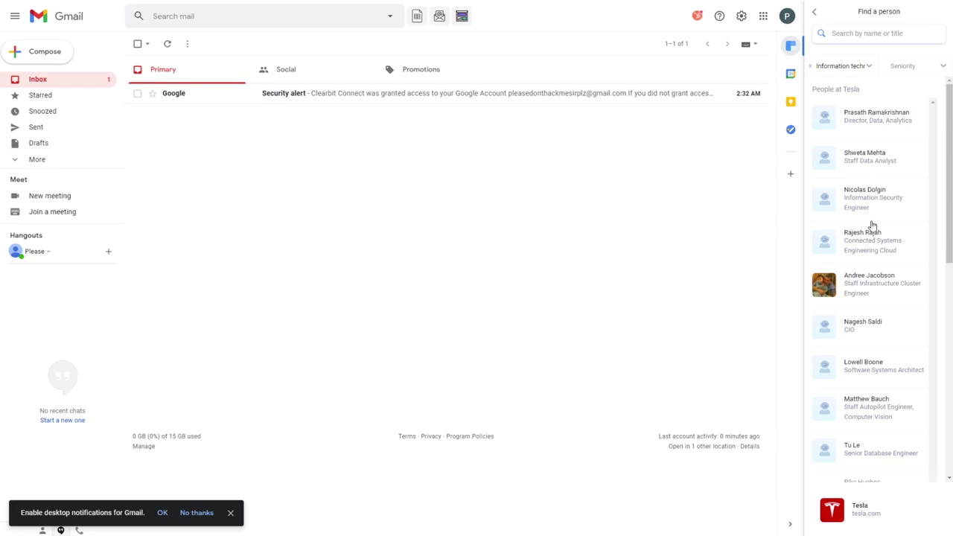
{"action": "scroll", "coordinate": [872, 224], "scroll_direction": "down", "scroll_amount": 2}
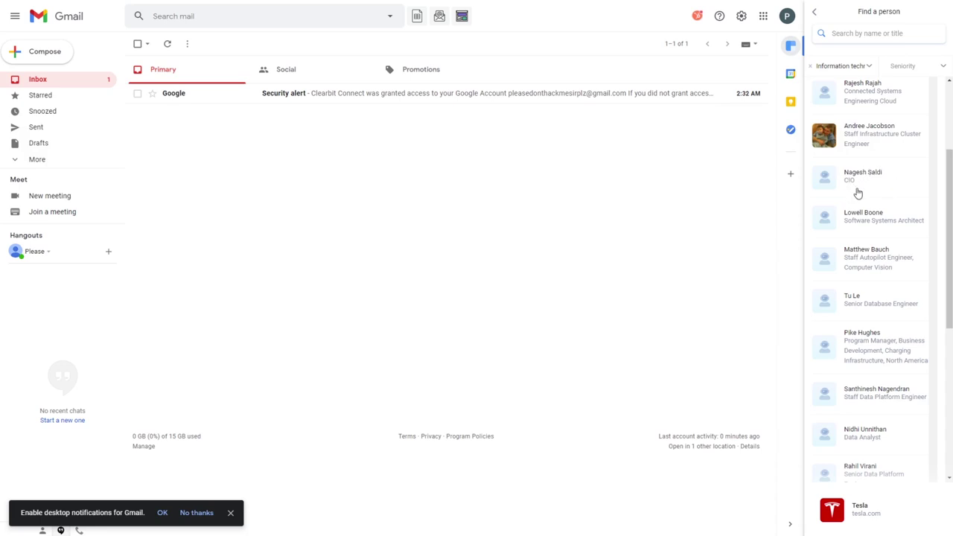
{"action": "scroll", "coordinate": [877, 205], "scroll_direction": "down", "scroll_amount": 2}
{"action": "scroll", "coordinate": [875, 206], "scroll_direction": "down", "scroll_amount": 3}
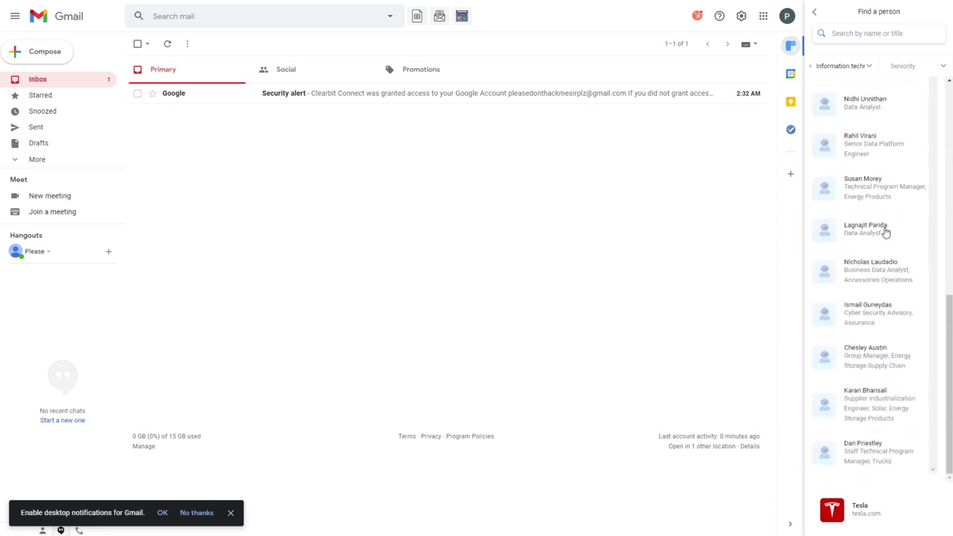
{"action": "scroll", "coordinate": [884, 232], "scroll_direction": "up", "scroll_amount": 4}
{"action": "scroll", "coordinate": [885, 235], "scroll_direction": "up", "scroll_amount": 2}
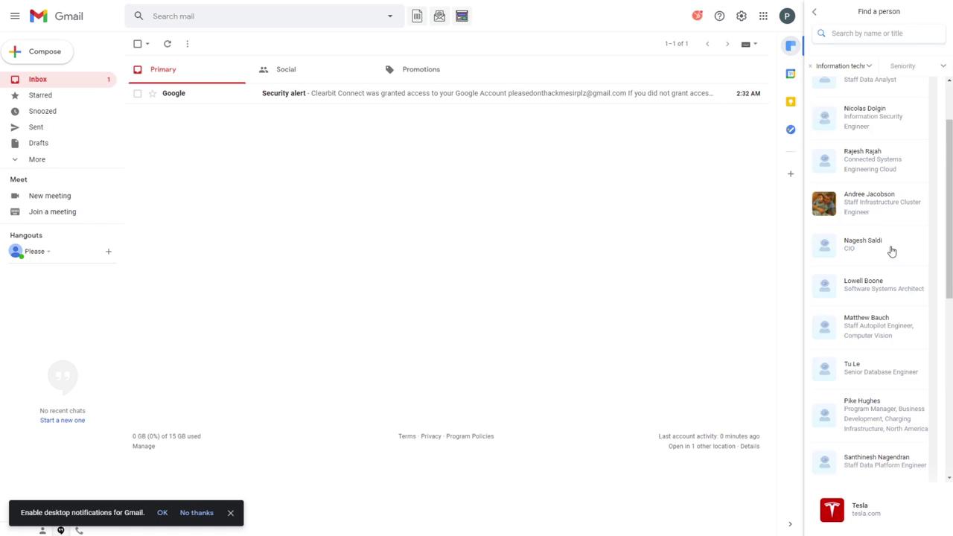
- Open the Tesla CIO's profile card to reveal their work email
{"action": "left_click", "coordinate": [891, 251]}
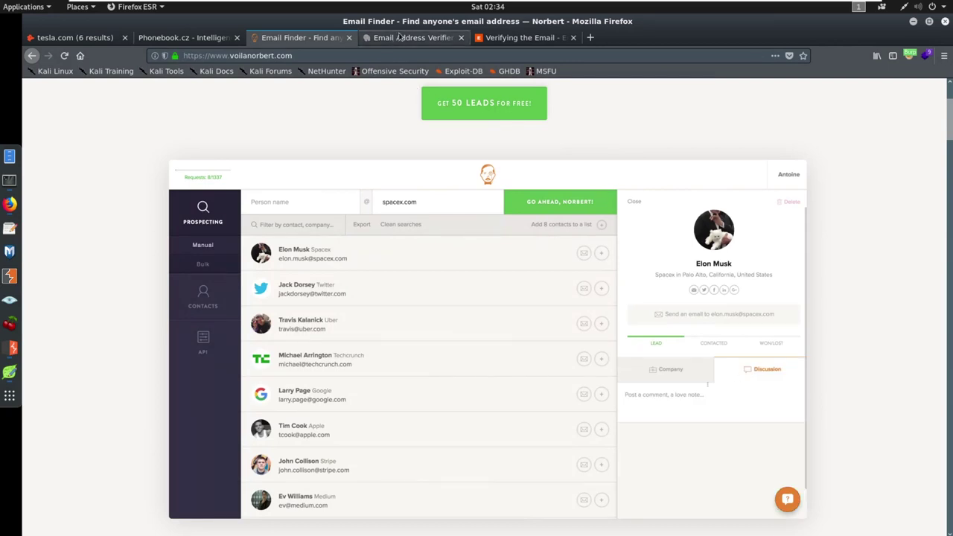
- On the Email Hippo page, zoom in and look over the earlier verification results
{"action": "left_click", "coordinate": [400, 37]}
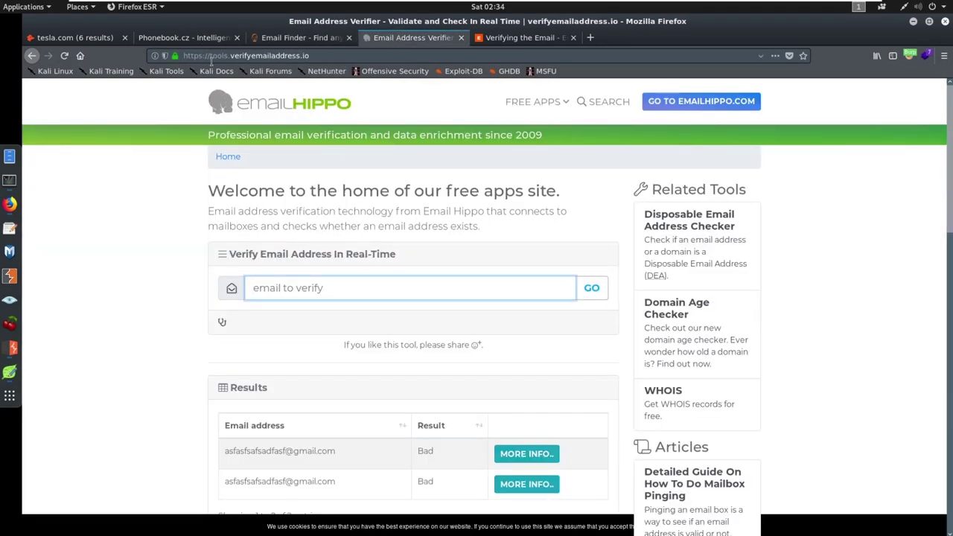
{"action": "left_click_drag", "start_coordinate": [232, 56], "coordinate": [309, 56]}
{"action": "left_click", "coordinate": [120, 198]}
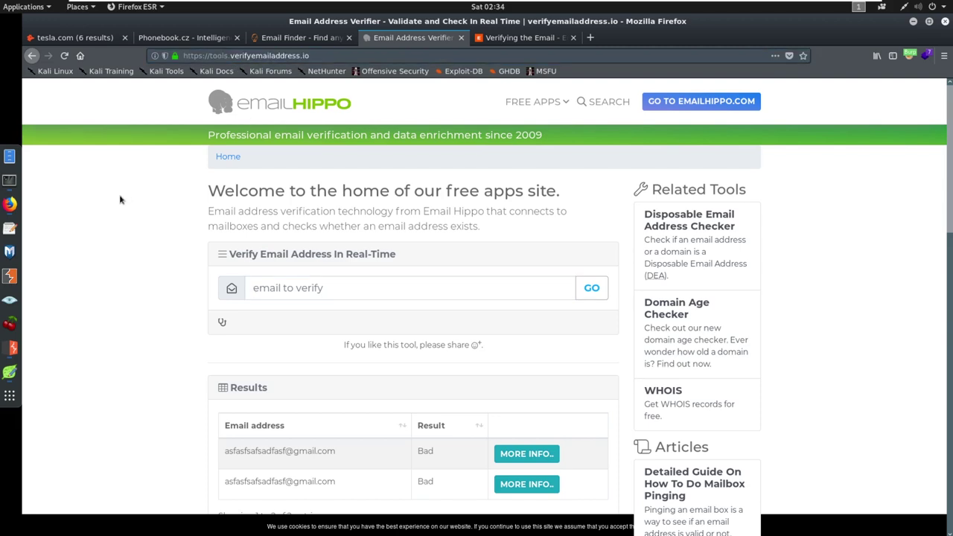
{"action": "key", "text": "ctrl+plus"}
{"action": "key", "text": "ctrl+plus"}
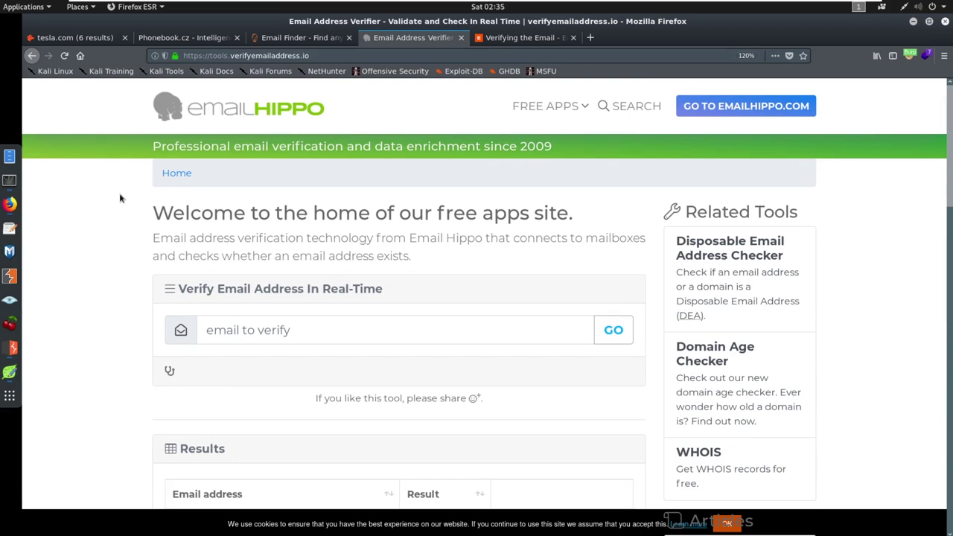
{"action": "scroll", "coordinate": [304, 297], "scroll_direction": "down", "scroll_amount": 3}
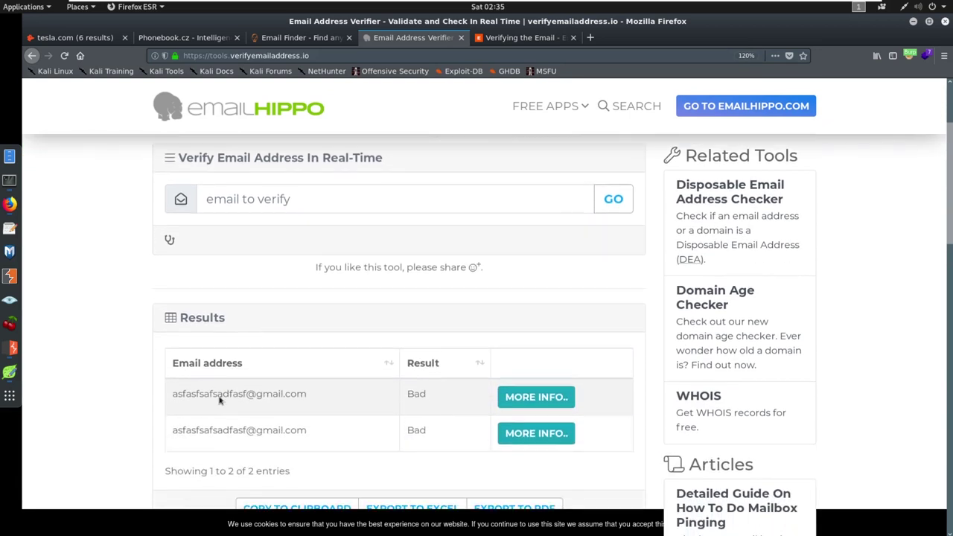
{"action": "left_click_drag", "start_coordinate": [177, 388], "coordinate": [304, 415]}
{"action": "left_click", "coordinate": [402, 391]}
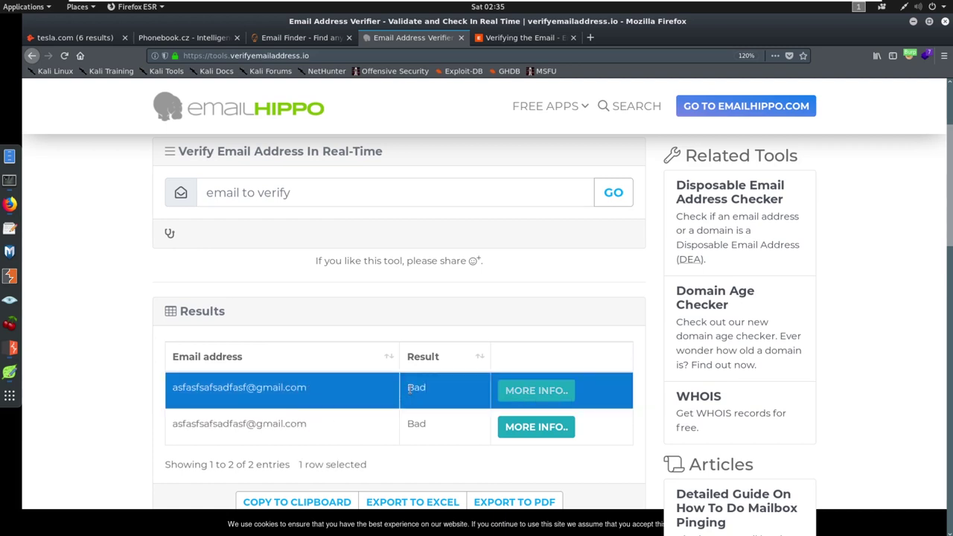
{"action": "scroll", "coordinate": [390, 378], "scroll_direction": "up", "scroll_amount": 2}
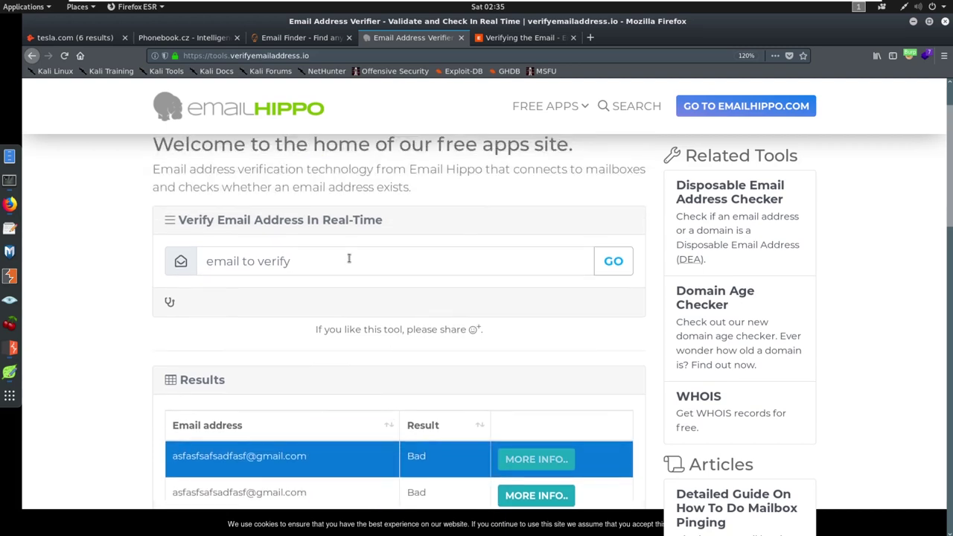
{"action": "left_click", "coordinate": [346, 260]}
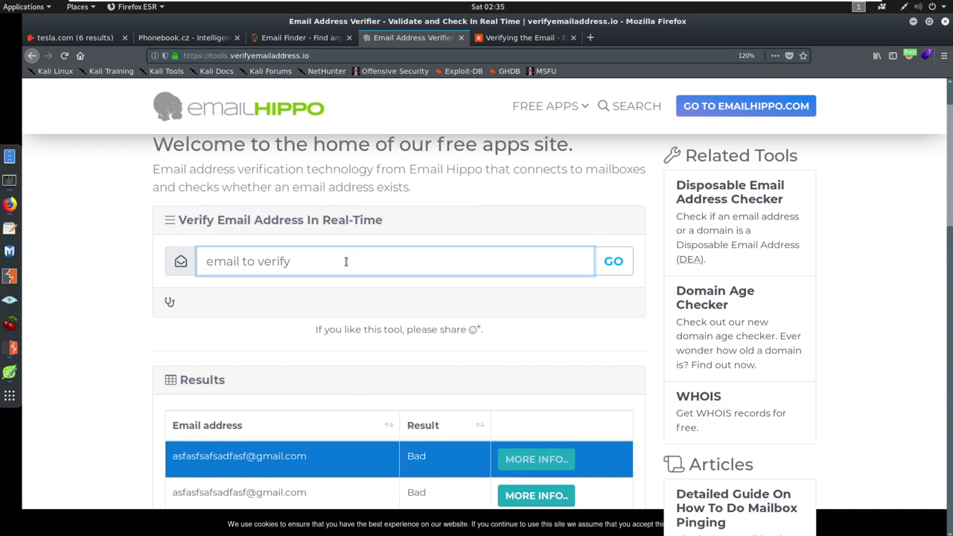
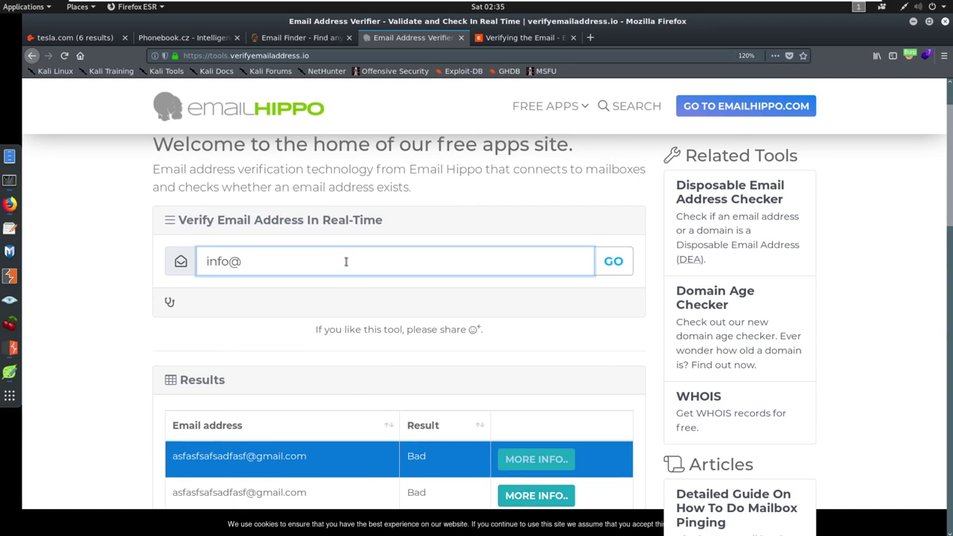
{"action": "key", "text": "Return"}
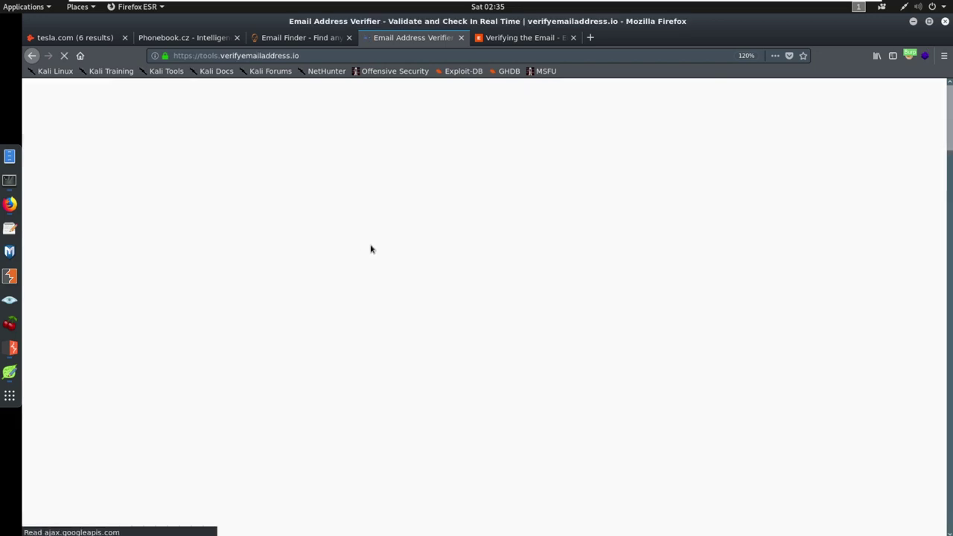
{"action": "scroll", "coordinate": [382, 238], "scroll_direction": "down", "scroll_amount": 3}
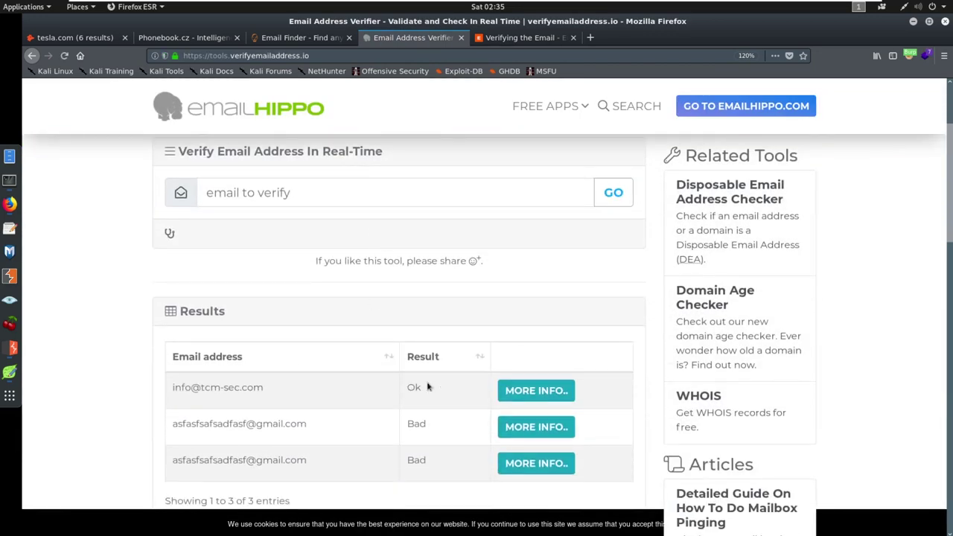
{"action": "scroll", "coordinate": [441, 370], "scroll_direction": "up", "scroll_amount": 1}
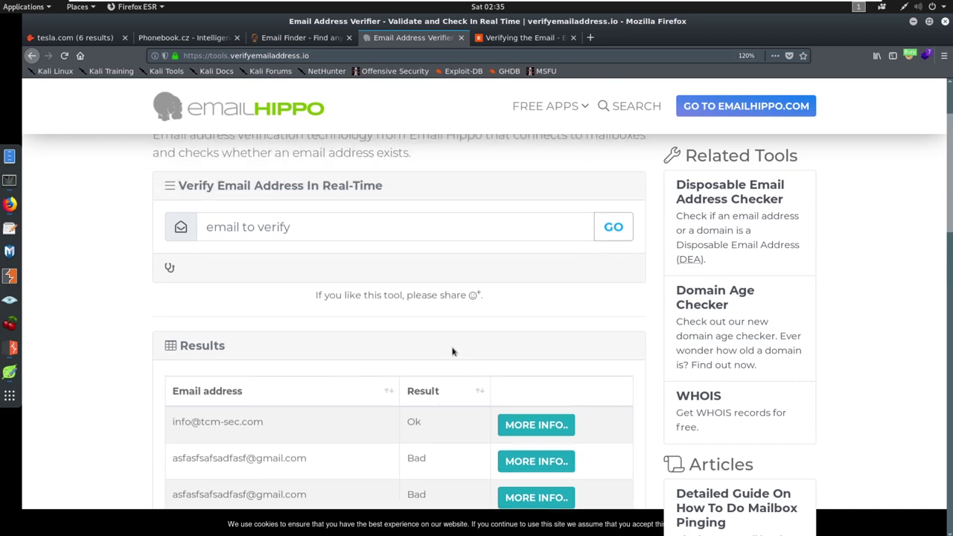
{"action": "left_click", "coordinate": [397, 233]}
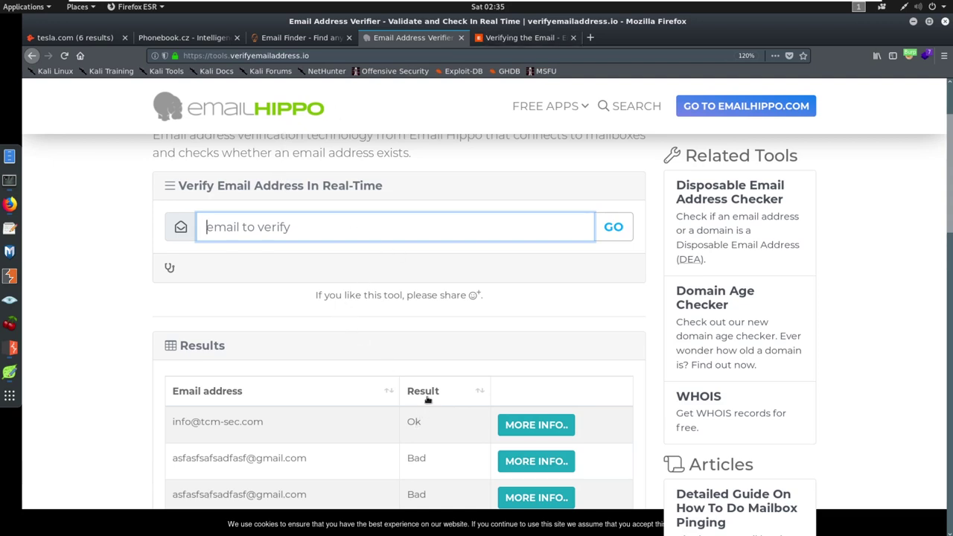
{"action": "double_click", "coordinate": [414, 421]}
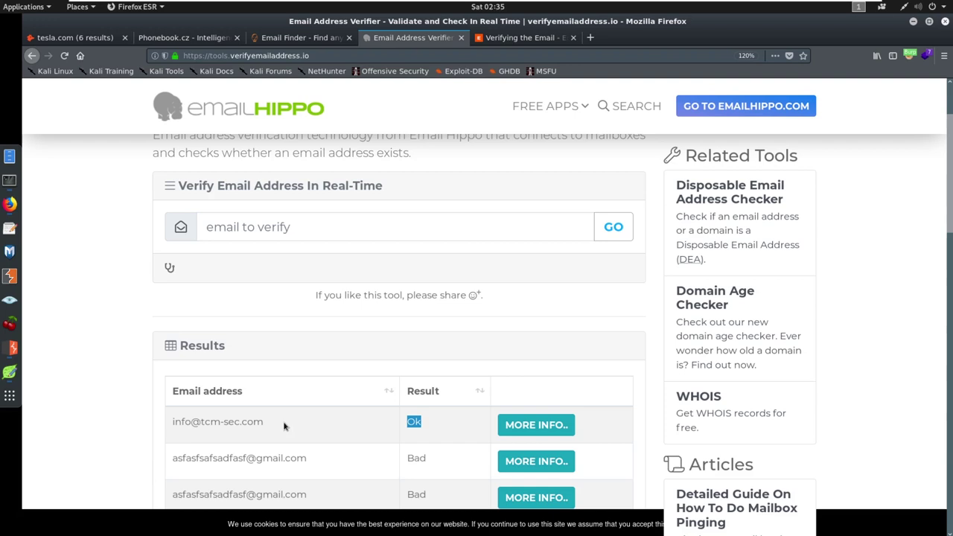
{"action": "triple_click", "coordinate": [413, 423]}
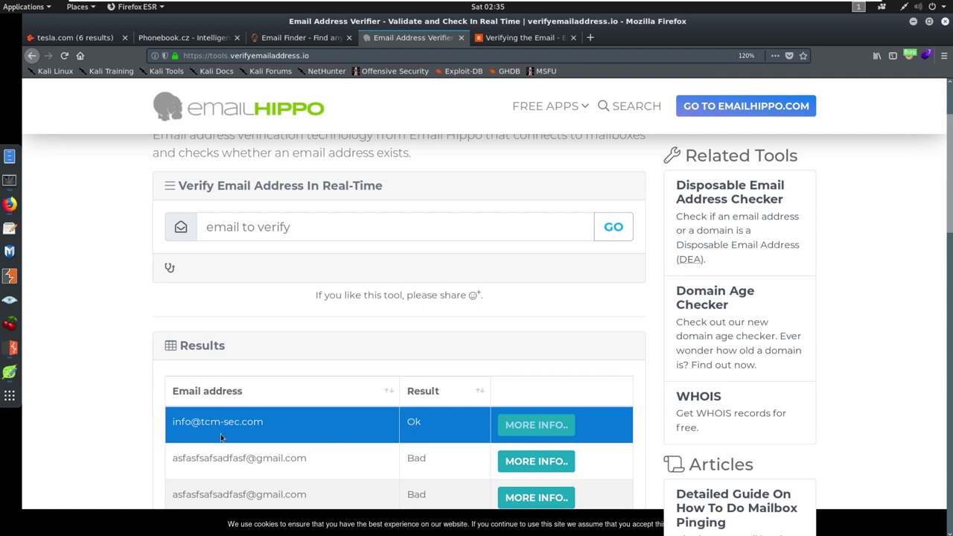
{"action": "left_click_drag", "start_coordinate": [172, 422], "coordinate": [283, 422]}
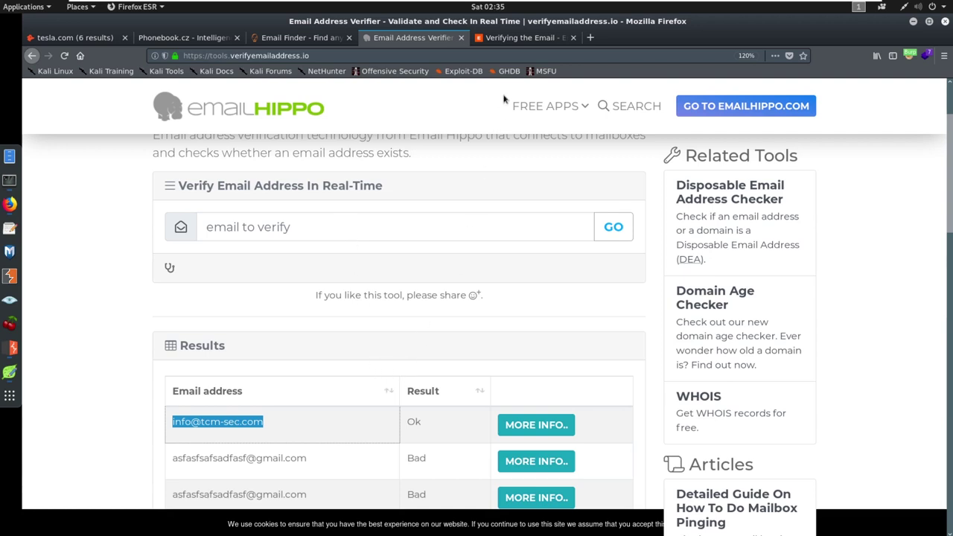
{"action": "left_click", "coordinate": [516, 39]}
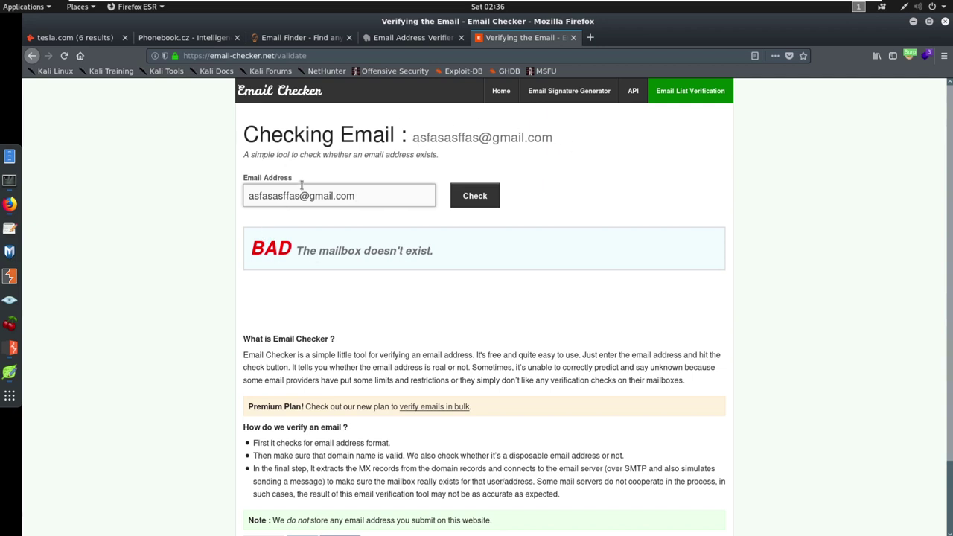
{"action": "triple_click", "coordinate": [359, 195]}
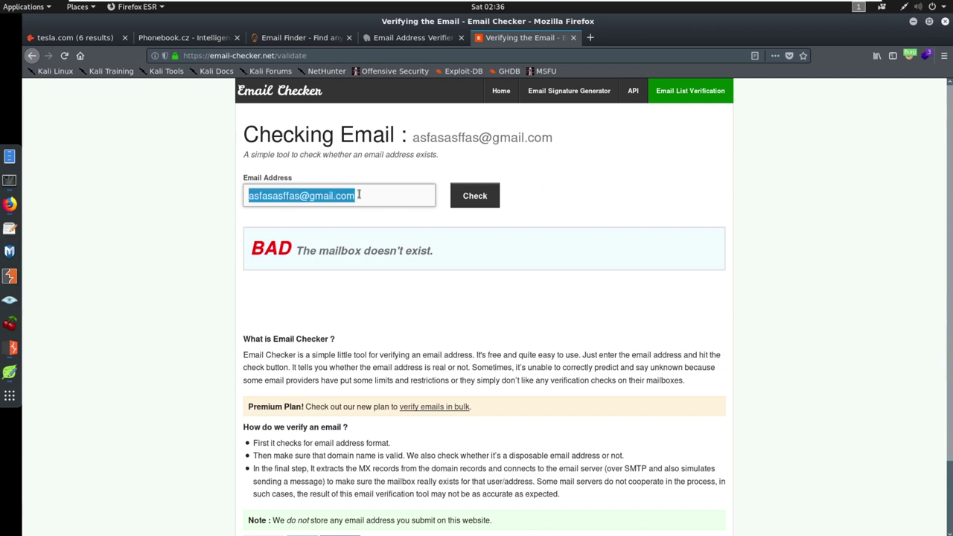
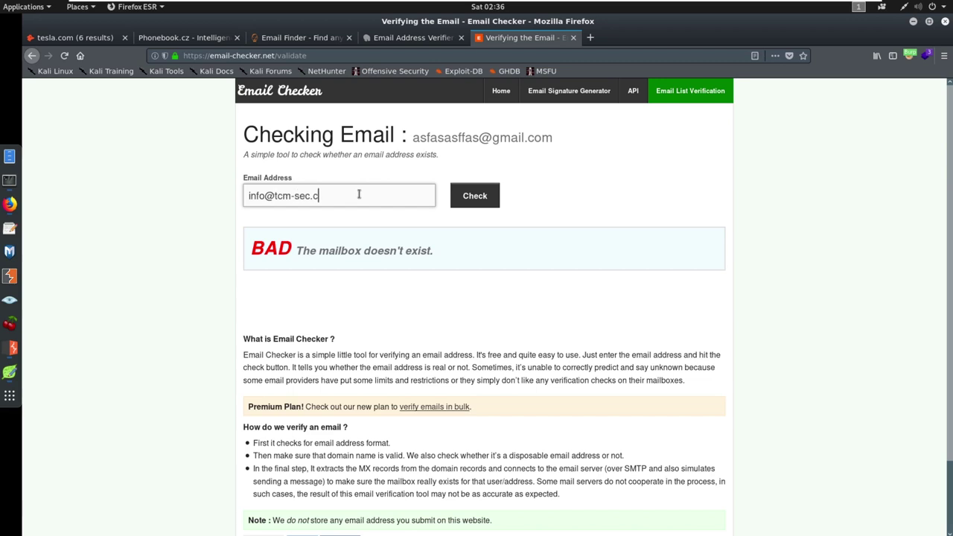
{"action": "key", "text": "Return"}
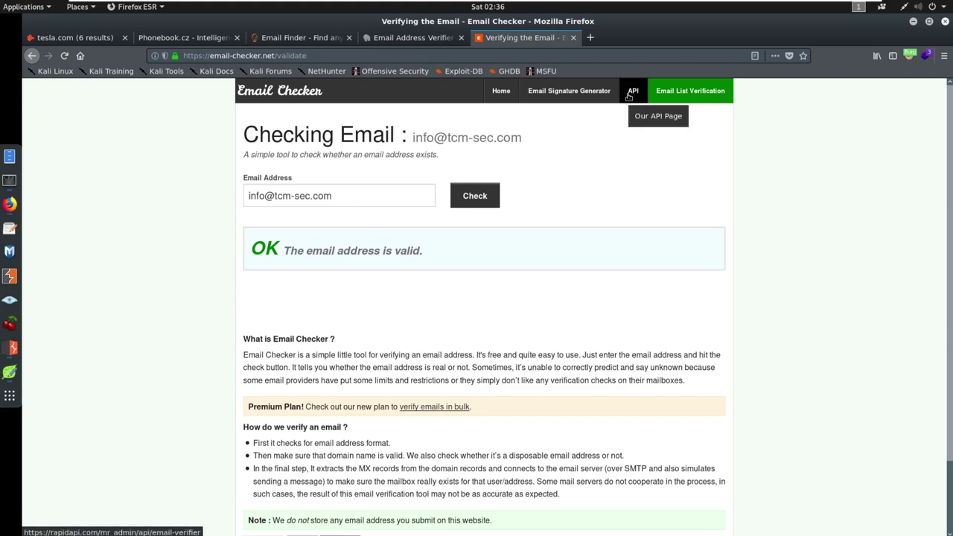
{"action": "left_click", "coordinate": [415, 37]}
{"action": "mouse_move", "coordinate": [541, 141]}
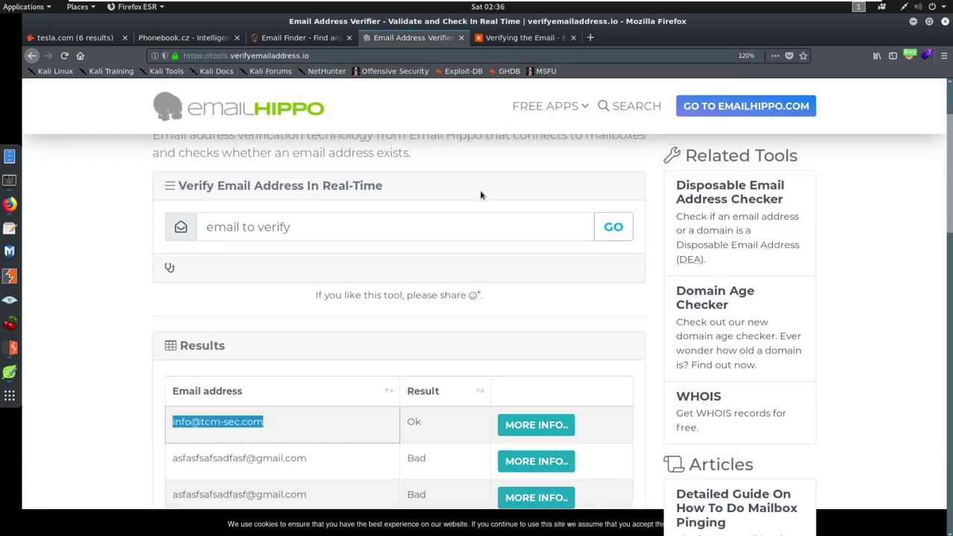
{"action": "scroll", "coordinate": [469, 224], "scroll_direction": "up", "scroll_amount": 3}
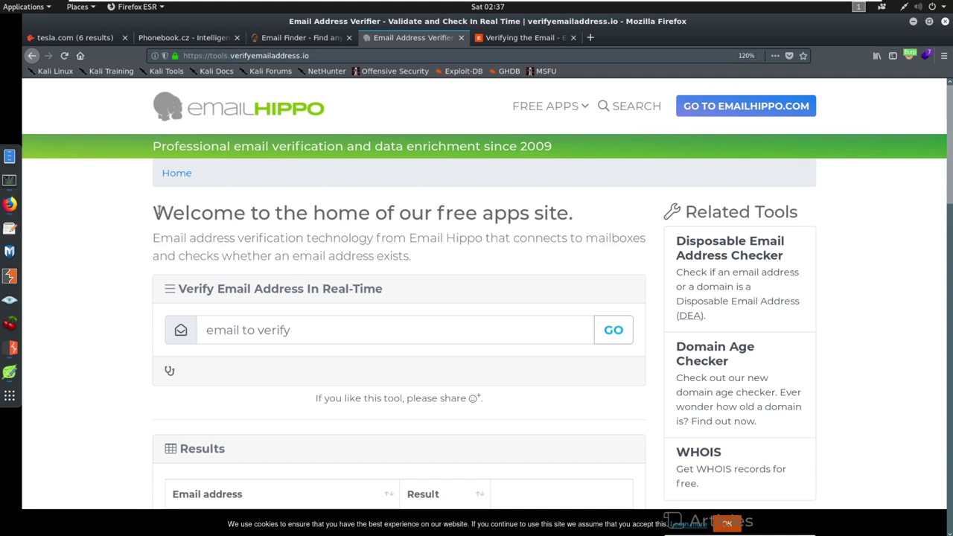
- In a private window's Gmail sign-in, enter the account username and continue to the password prompt
{"action": "left_click", "coordinate": [11, 204]}
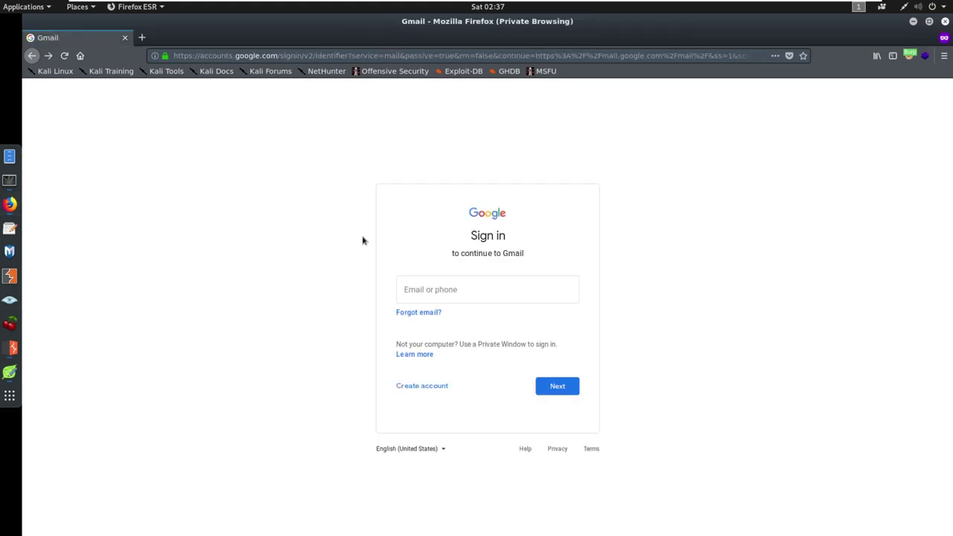
{"action": "left_click", "coordinate": [421, 289]}
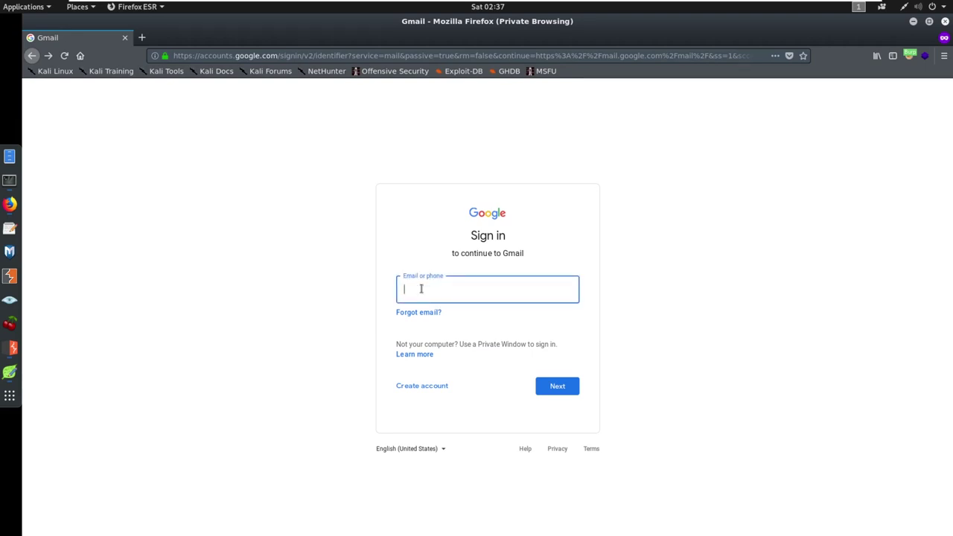
{"action": "left_click", "coordinate": [548, 392]}
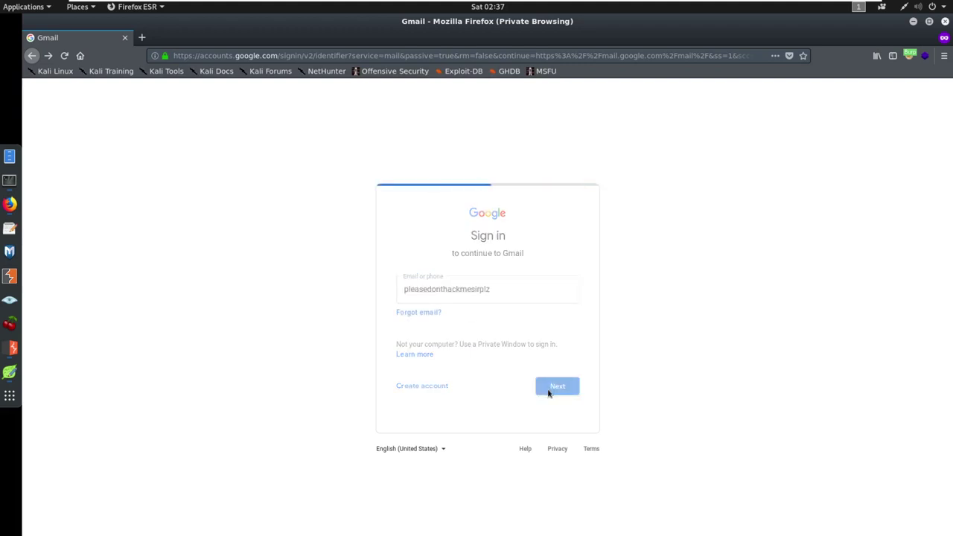
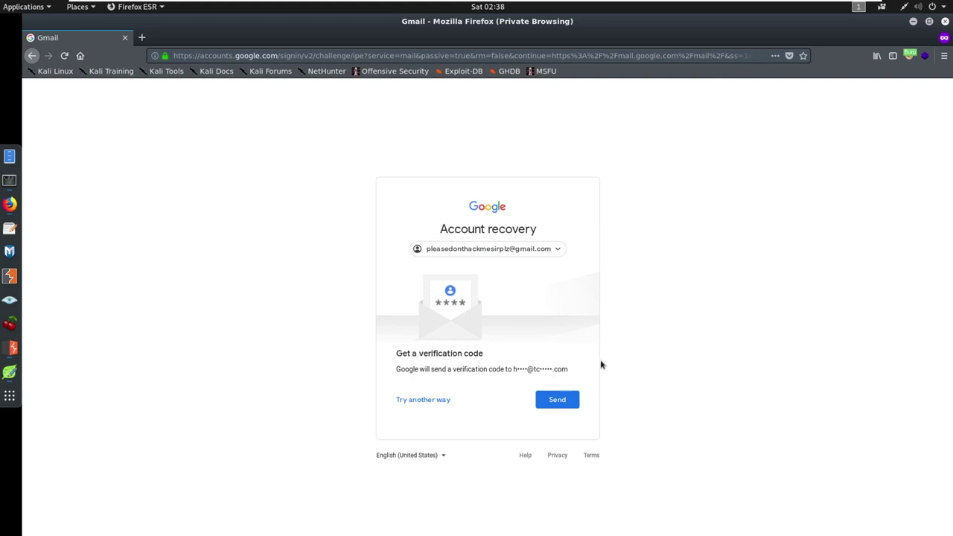
- Zoom the recovery page to 133% and highlight the masked recovery address's visible letters
{"action": "key", "text": "ctrl+plus"}
{"action": "key", "text": "ctrl+plus"}
{"action": "key", "text": "ctrl+plus"}
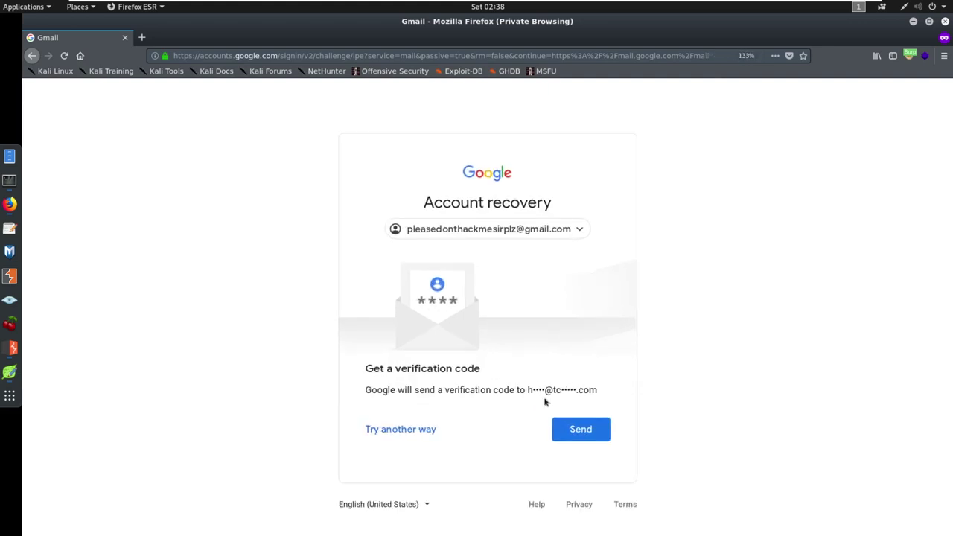
{"action": "left_click_drag", "start_coordinate": [527, 390], "coordinate": [544, 390]}
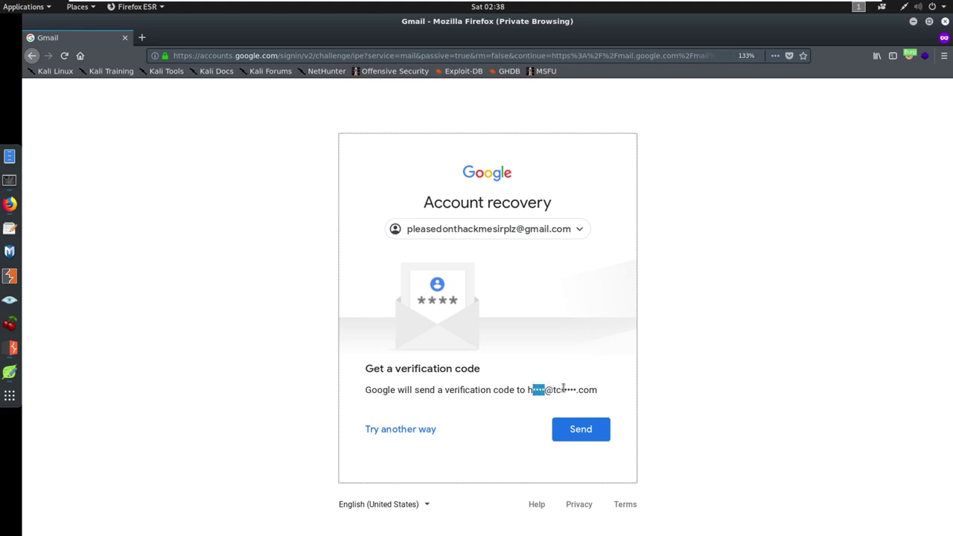
{"action": "left_click_drag", "start_coordinate": [552, 390], "coordinate": [563, 389]}
{"action": "left_click", "coordinate": [612, 395]}
{"action": "left_click_drag", "start_coordinate": [527, 388], "coordinate": [596, 388]}
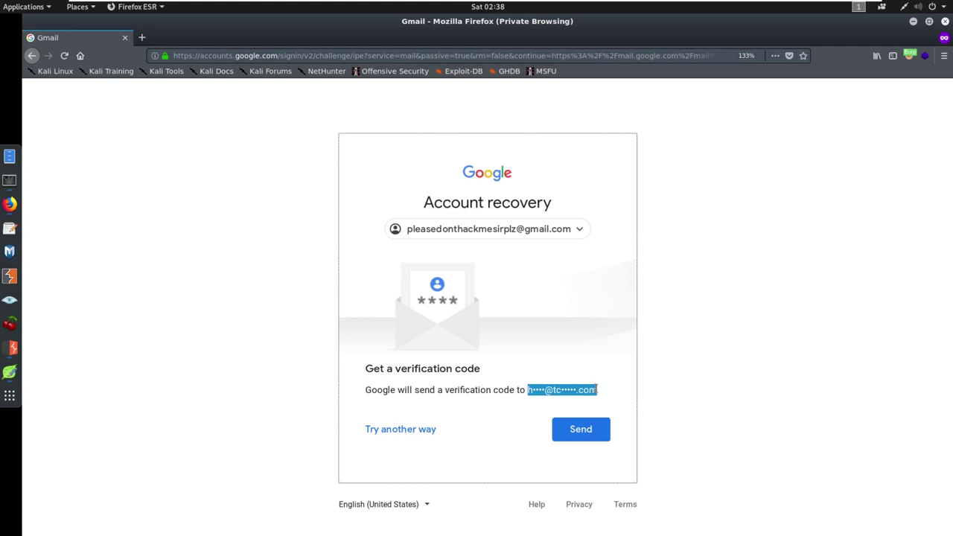
{"action": "left_click", "coordinate": [570, 390]}
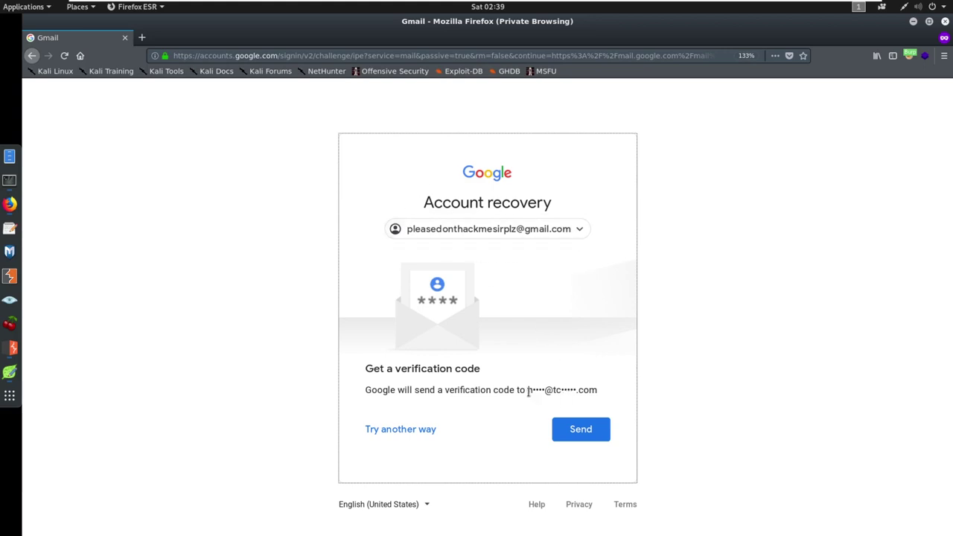
- Select the masked recovery e-mail address in the 'Get a verification code' line
{"action": "left_click_drag", "start_coordinate": [528, 390], "coordinate": [593, 390]}
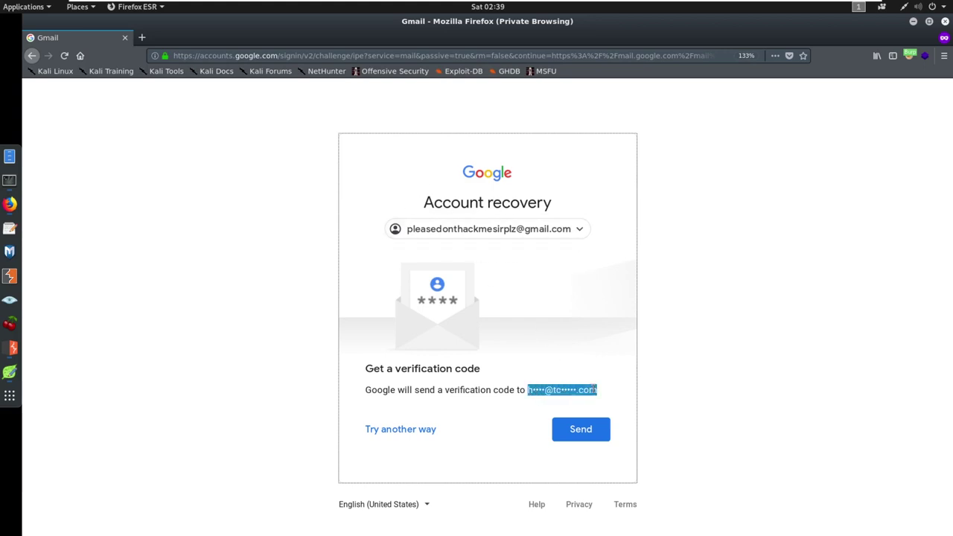